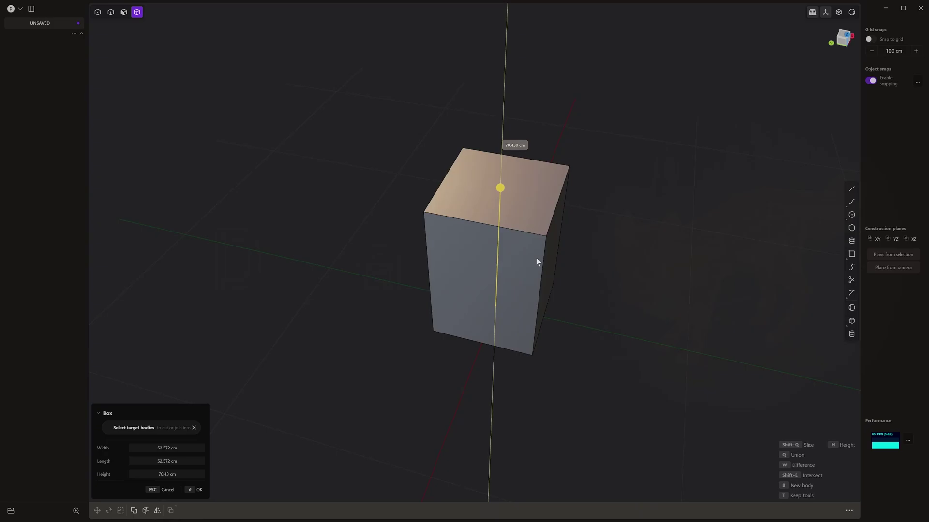
- Finish the box at about 52.6 cm square and 78.4 cm high, and fillet its four vertical edges
click(536, 257)
key(2)
alt+click(541, 264)
key(b)
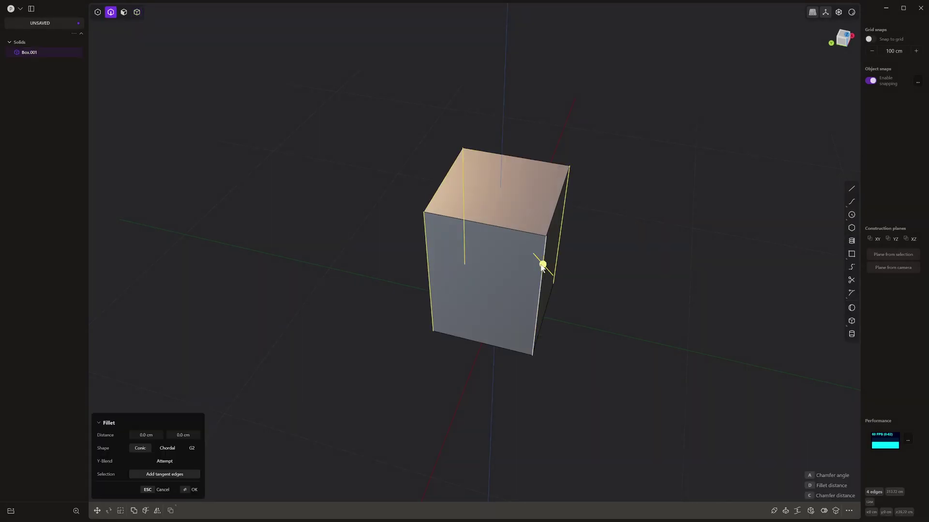
drag(542, 265, 554, 274)
key(Return)
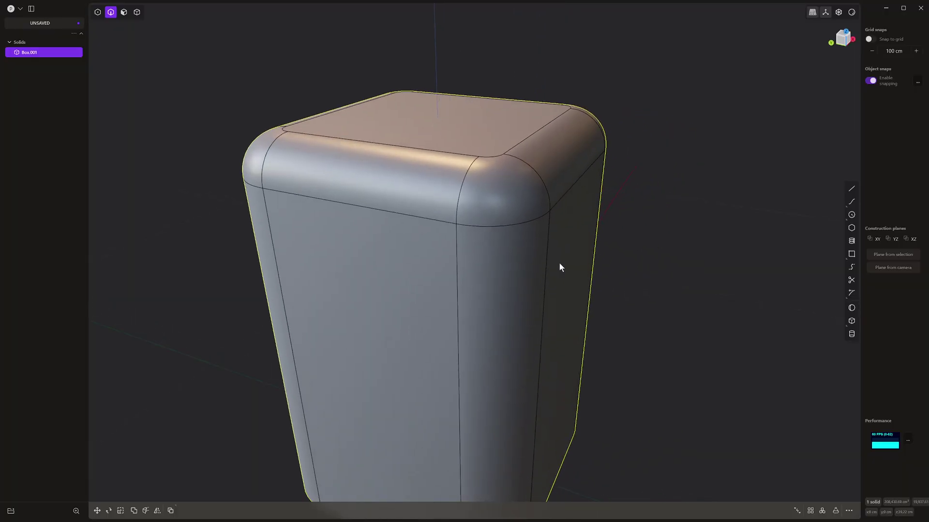
- Inspect the rounded box and delete it
scroll(559, 264, down, 4)
middle_drag(558, 264, 479, 321)
scroll(540, 273, up, 3)
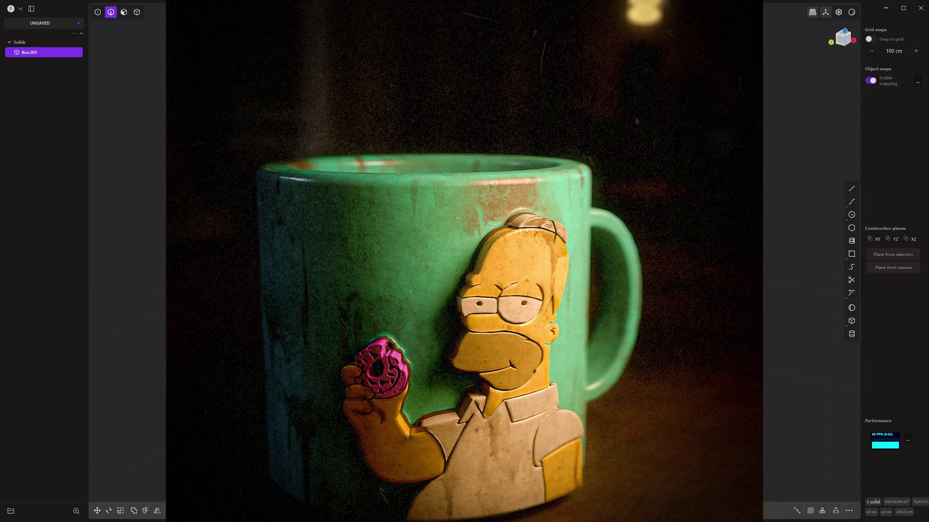
key(Delete)
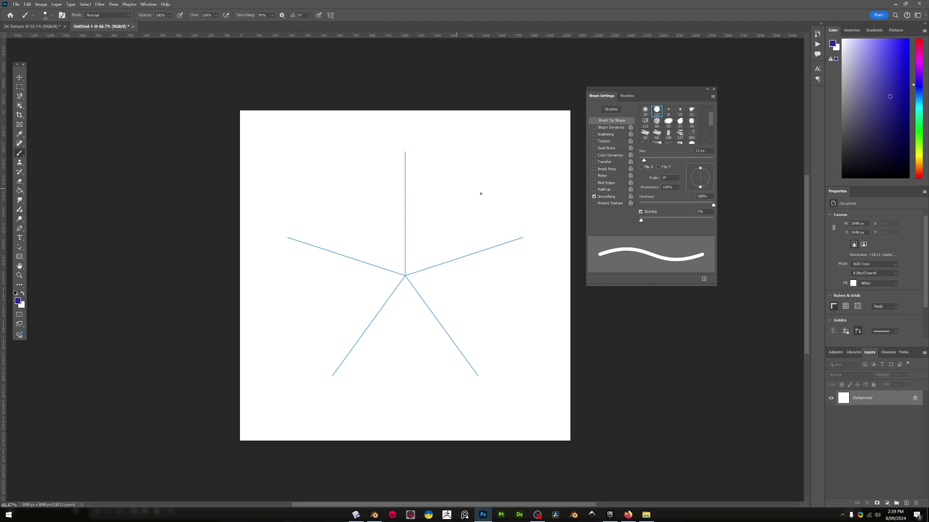
- Paint a short 13 px brush stroke beside the centre of the five-way symmetry guides, forming a small segmented ring
click(330, 15)
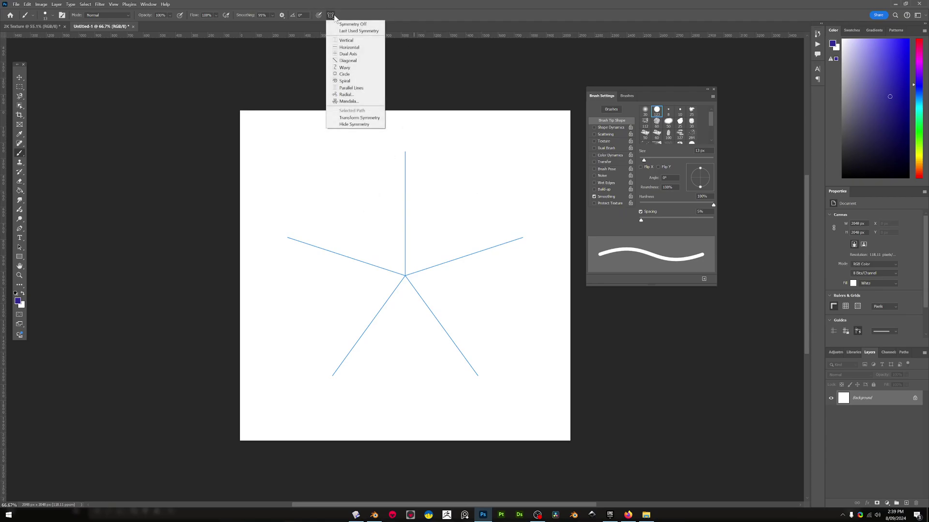
click(471, 52)
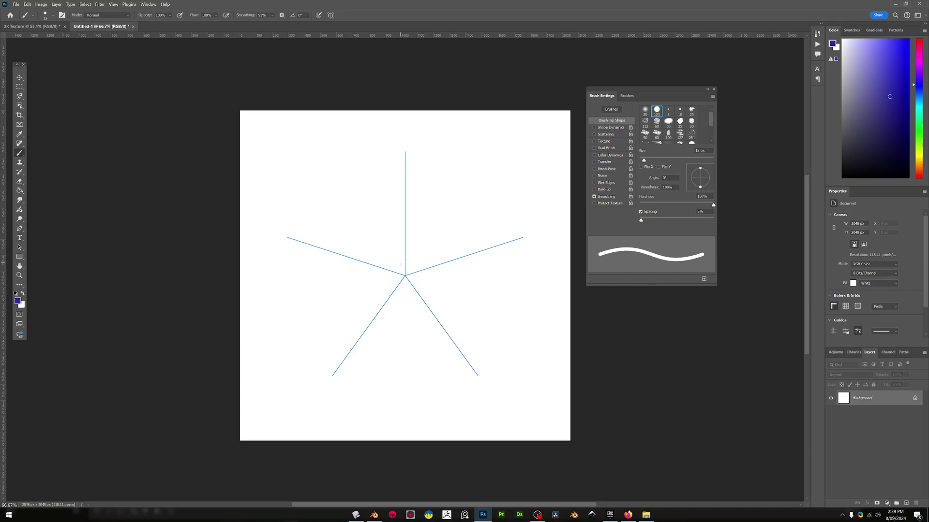
click(396, 267)
drag(401, 265, 396, 270)
- Paint a mirrored zigzag outline of straight segments outward from the central ring, closing each arm with a curved notch
shift+click(397, 207)
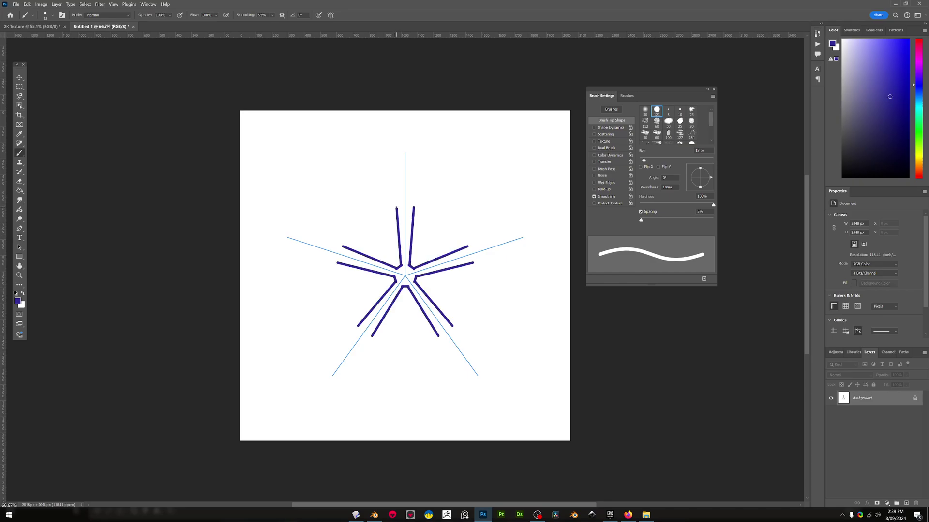
shift+click(373, 202)
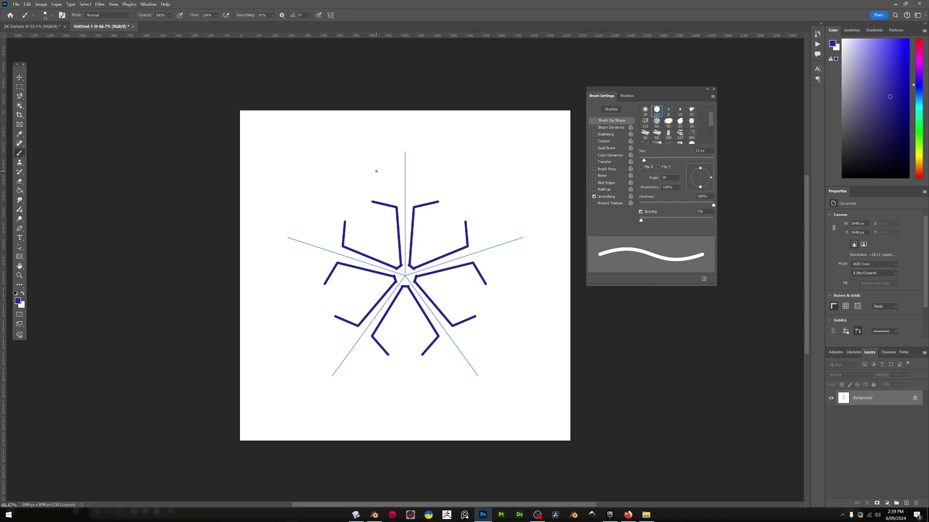
shift+click(377, 171)
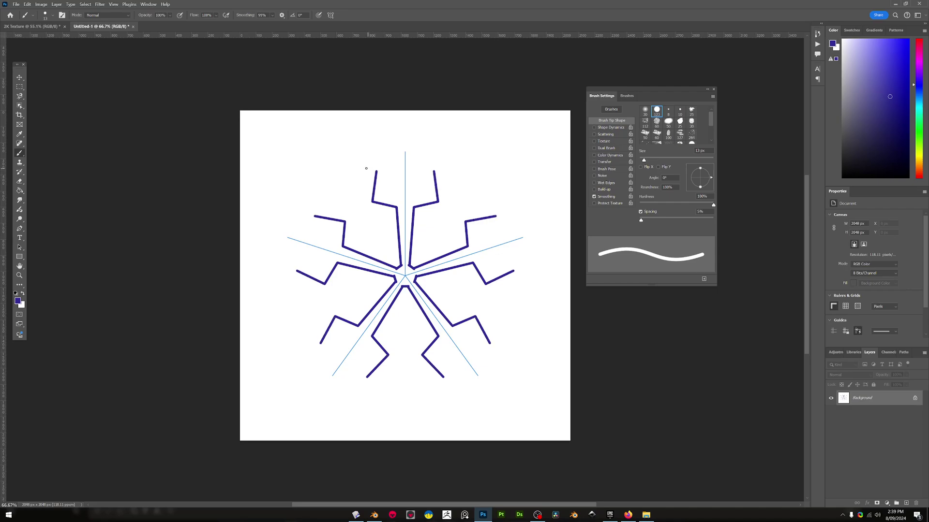
shift+click(348, 168)
shift+click(367, 137)
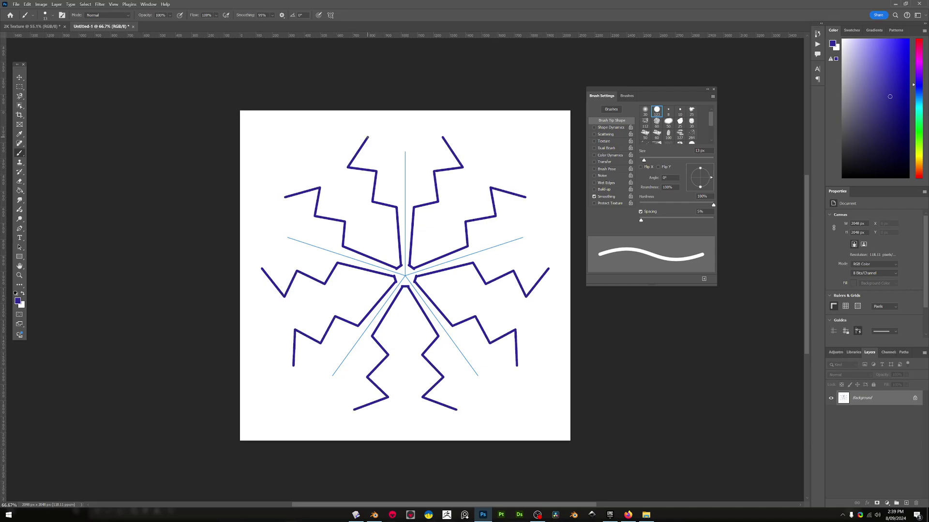
shift+click(324, 133)
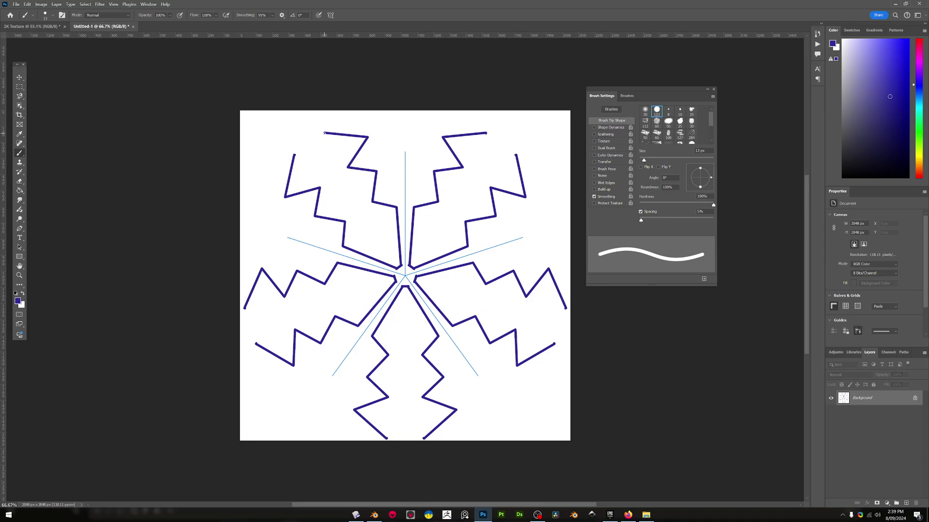
mouse_move(324, 132)
mouse_down()
mouse_move(332, 159)
mouse_move(320, 170)
mouse_up()
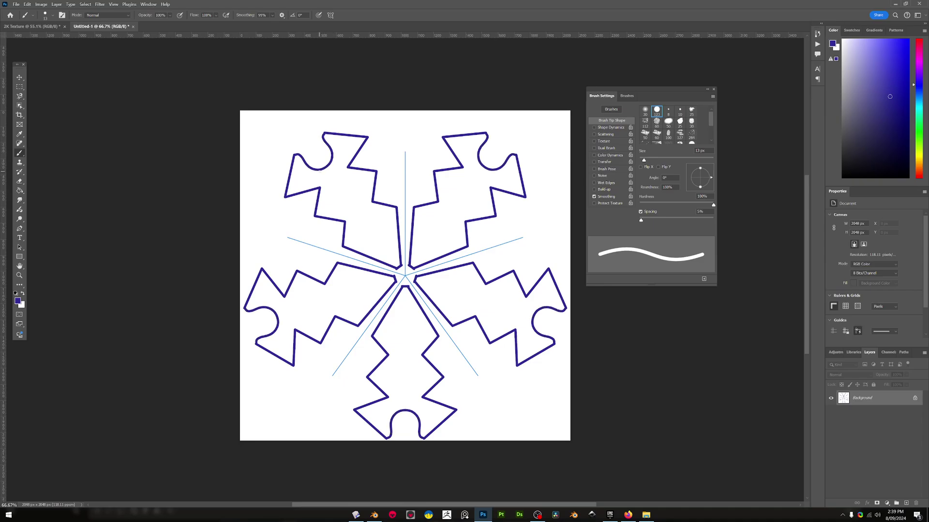
- Undo the zigzag outline back to the small segmented ring at the centre
key(ctrl+z)
key(ctrl+z)
key(ctrl+z)
key(ctrl+z)
key(ctrl+z)
key(ctrl+z)
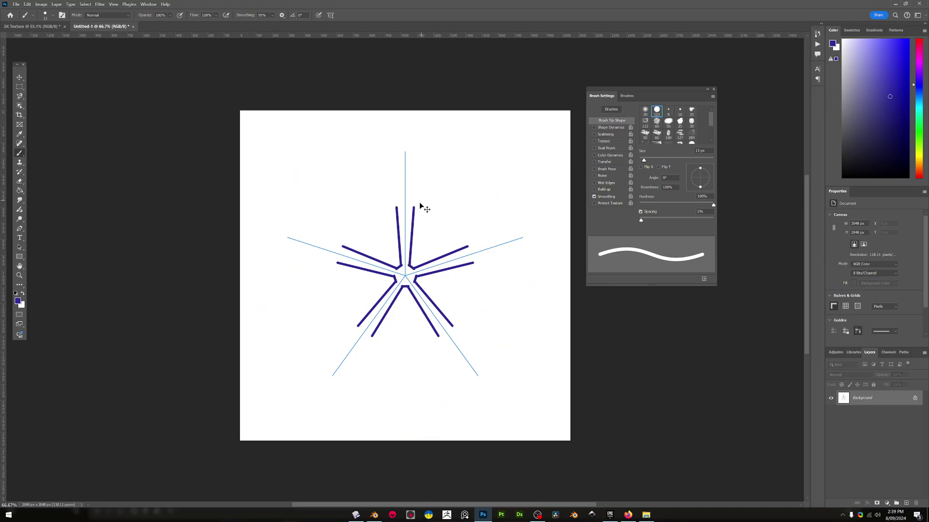
key(ctrl+z)
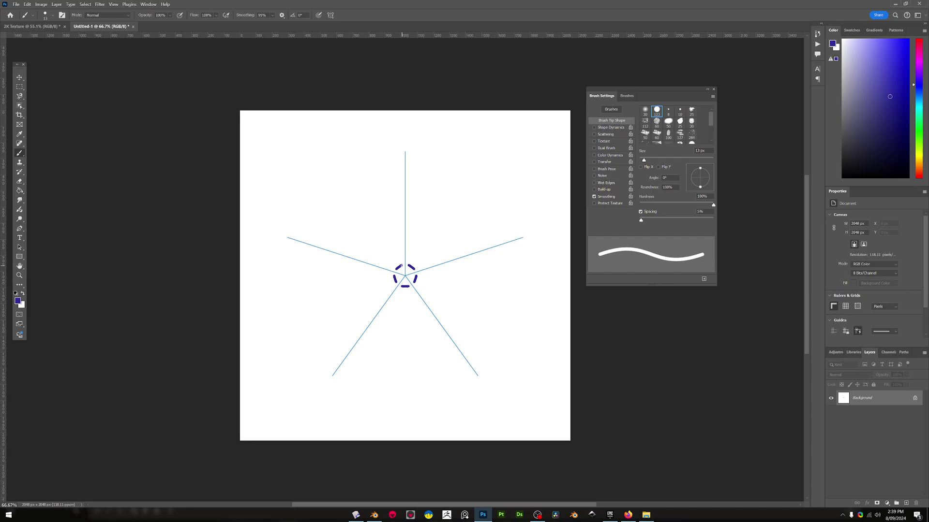
- Paint five pointed petal outlines around the centre and fill the gaps between them with closed, straight-sided panel outlines
mouse_move(402, 256)
mouse_down()
mouse_move(386, 204)
mouse_move(310, 145)
mouse_move(312, 153)
mouse_up()
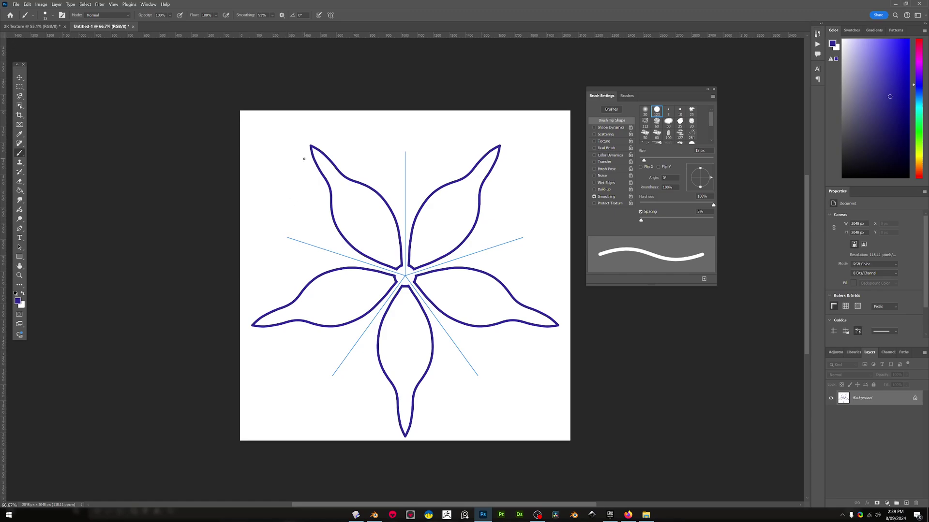
drag(321, 184, 324, 220)
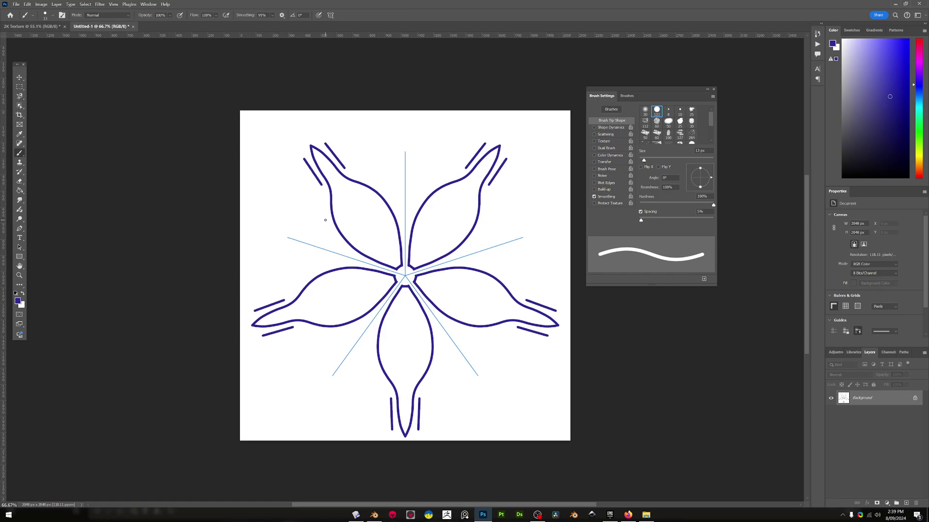
drag(343, 252, 339, 254)
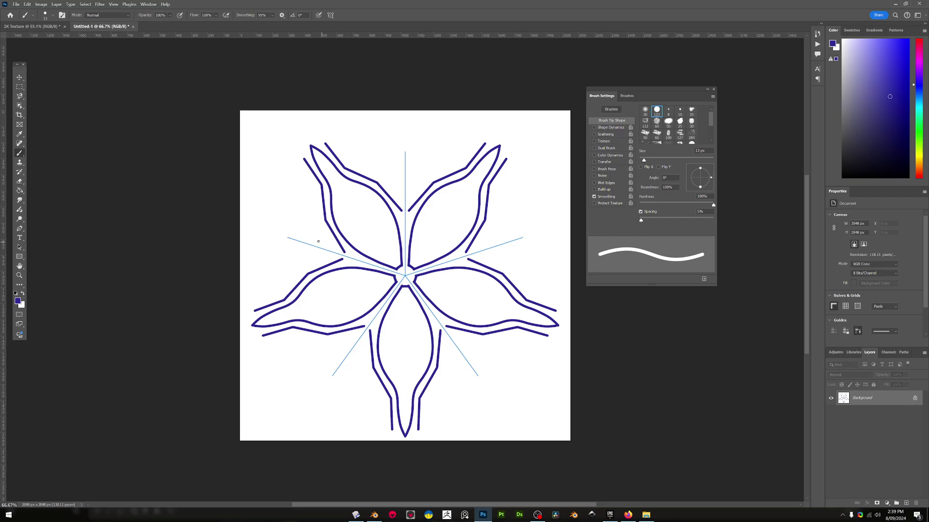
drag(284, 232, 343, 252)
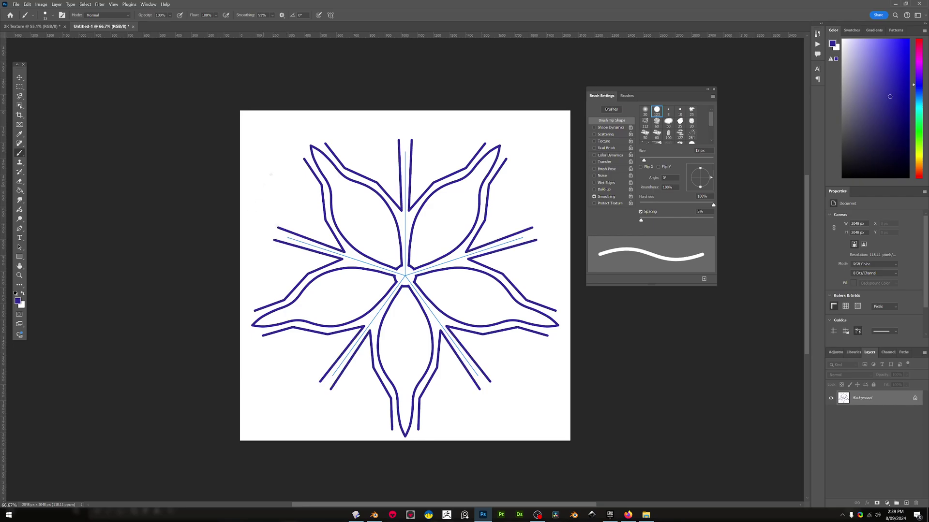
shift+click(301, 161)
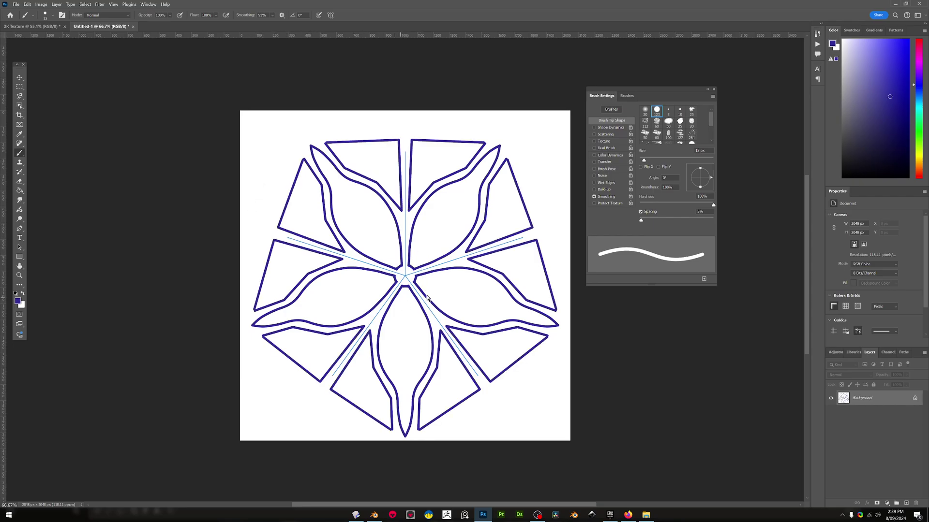
- Export the flower drawing as a PNG file named Floqw
scroll(448, 263, down, 10)
scroll(442, 259, up, 8)
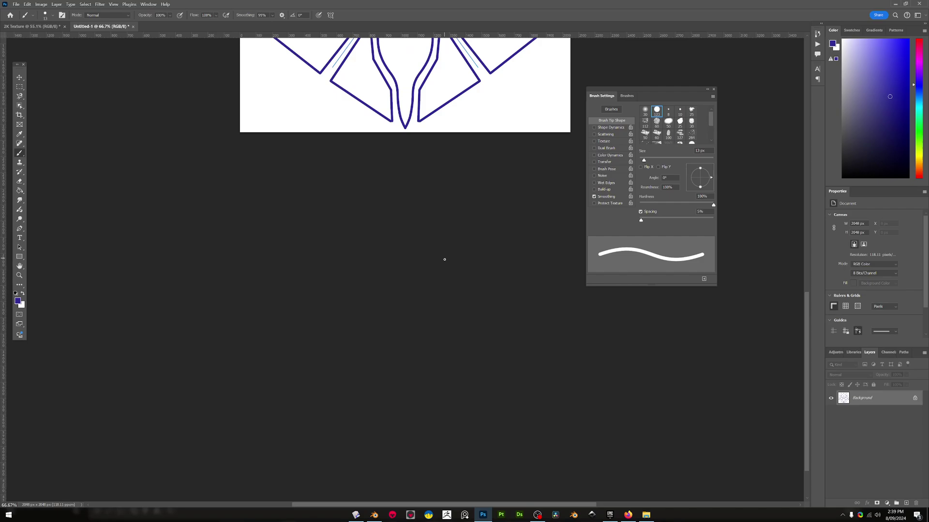
scroll(441, 290, up, 2)
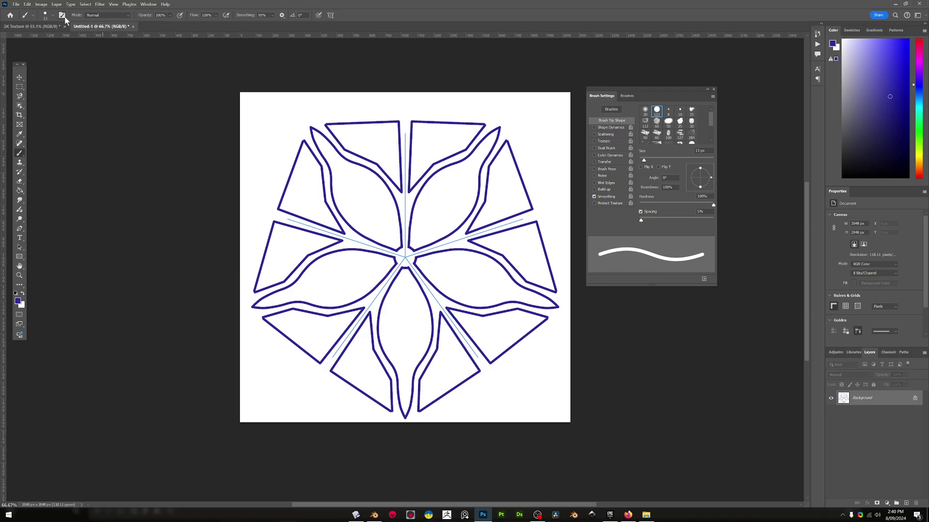
click(16, 4)
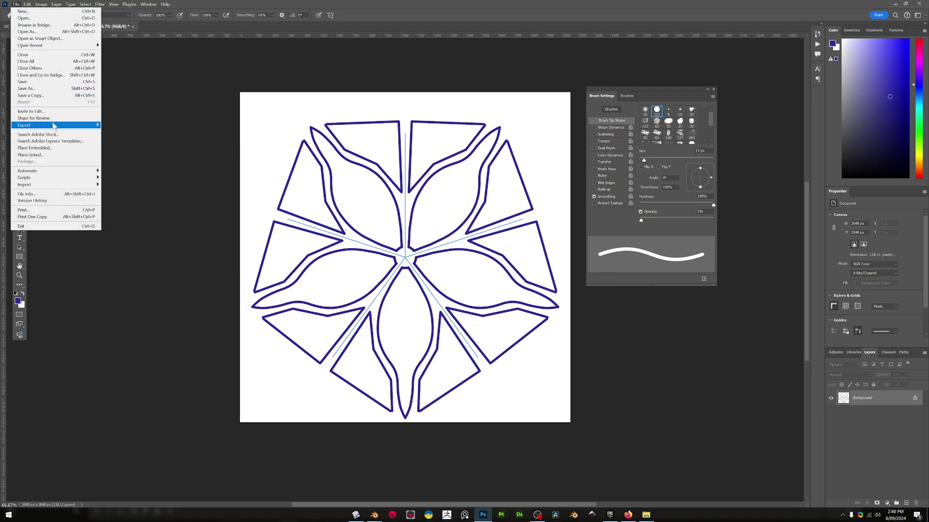
mouse_move(67, 125)
click(125, 126)
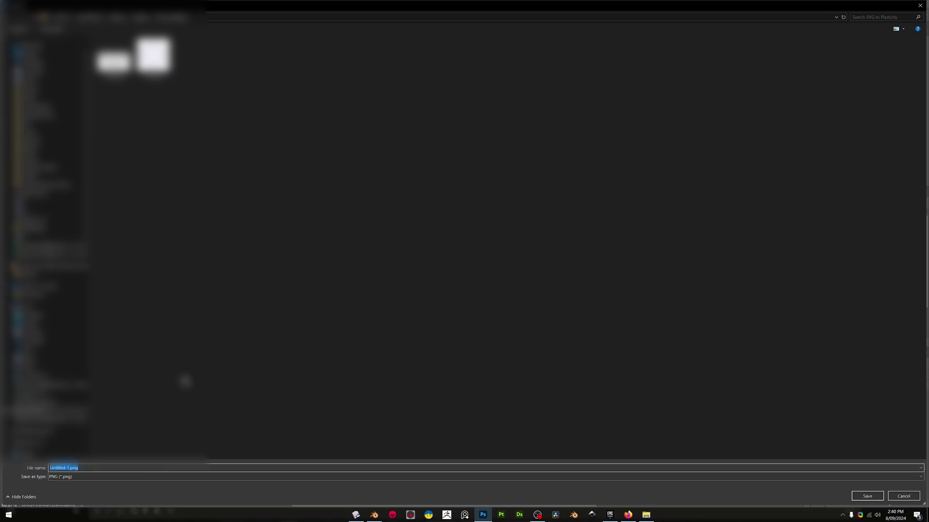
text(Floqw)
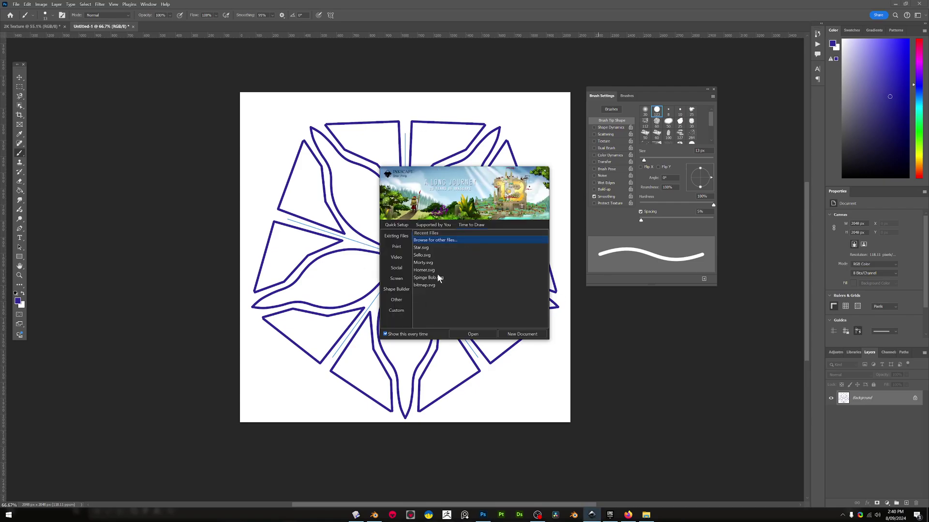
- In Inkscape, create a new document and import the flower image onto the page
click(481, 336)
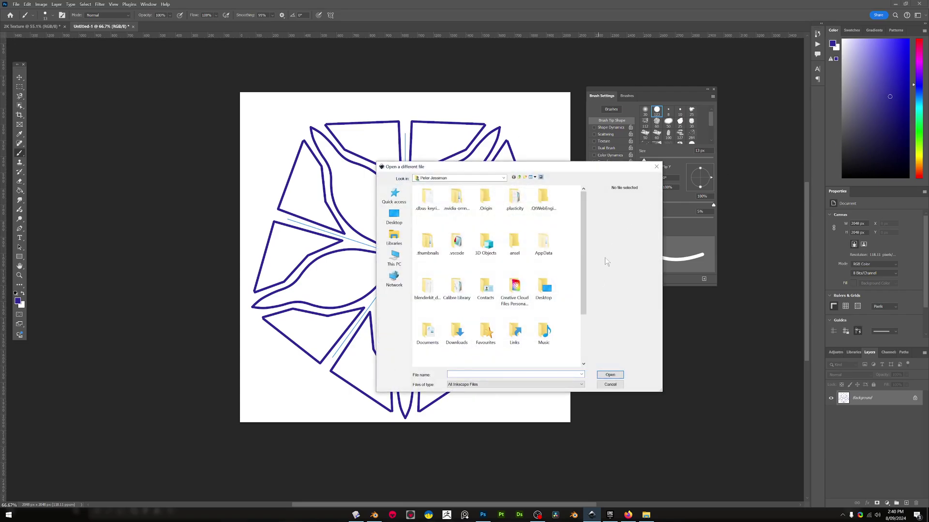
key(Escape)
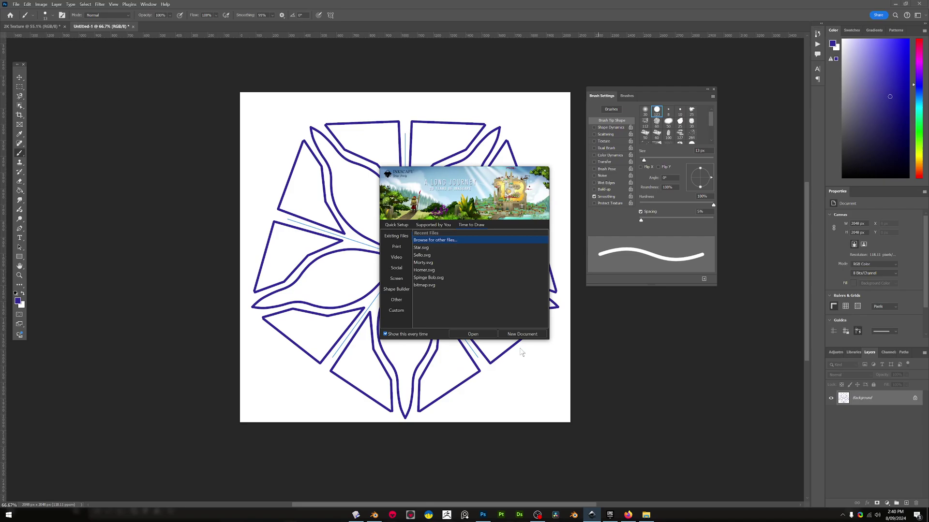
click(529, 333)
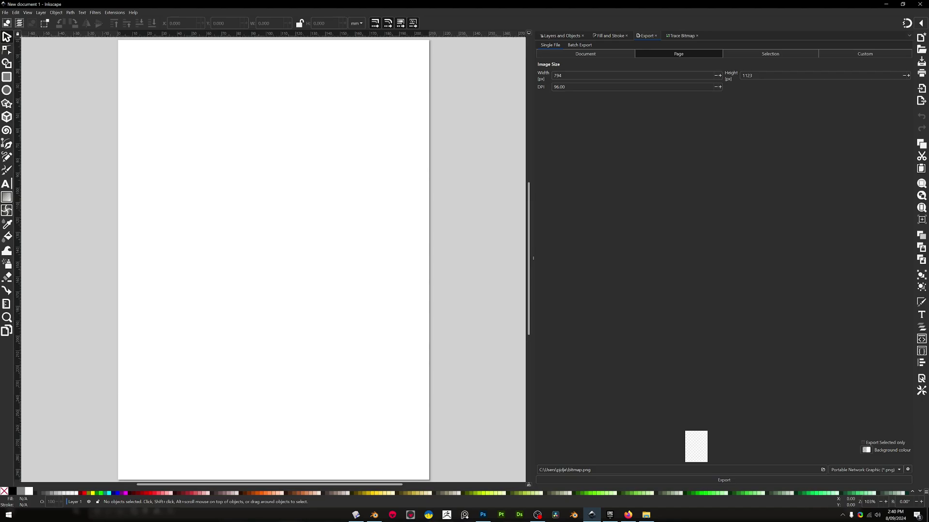
drag(342, 256, 289, 236)
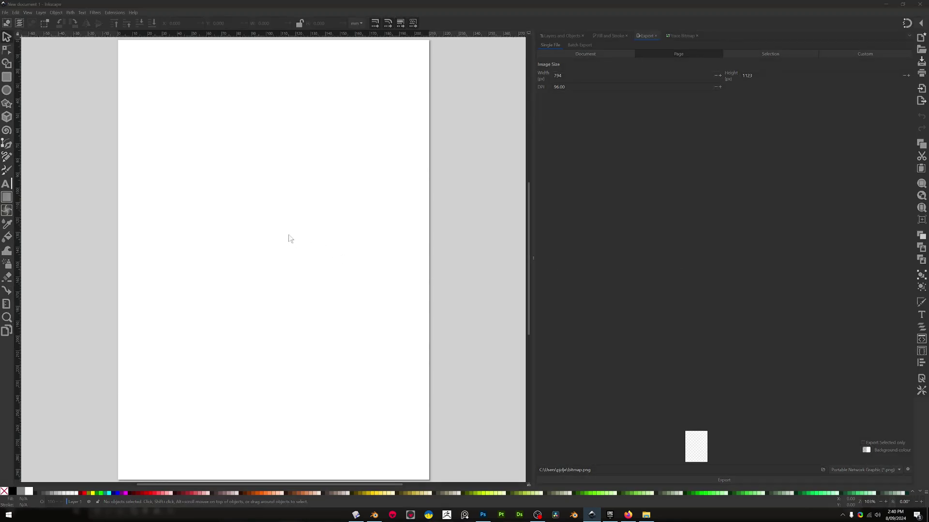
click(200, 181)
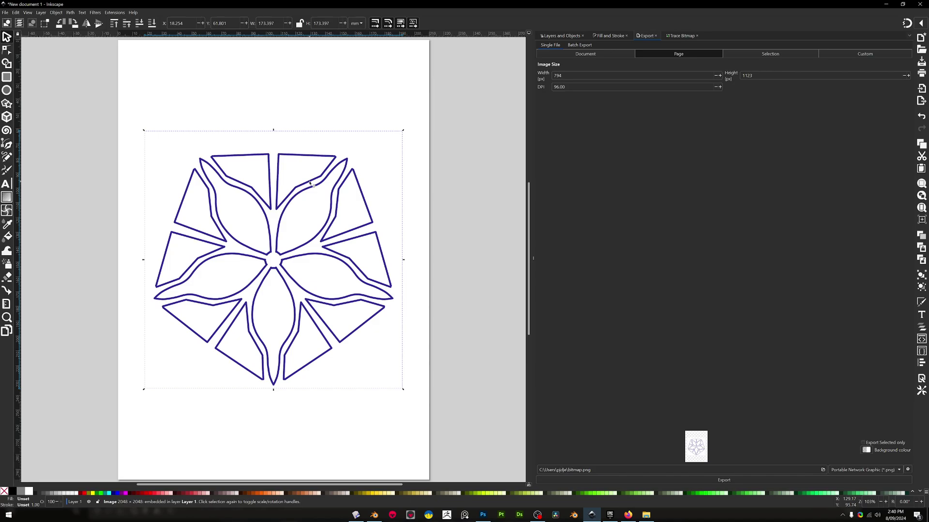
- Trace the flower image as a single-scan Brightness cutoff with threshold 0.570, smooth corners 1.03 and optimize 3.205
scroll(314, 204, up, 3)
scroll(319, 205, down, 6)
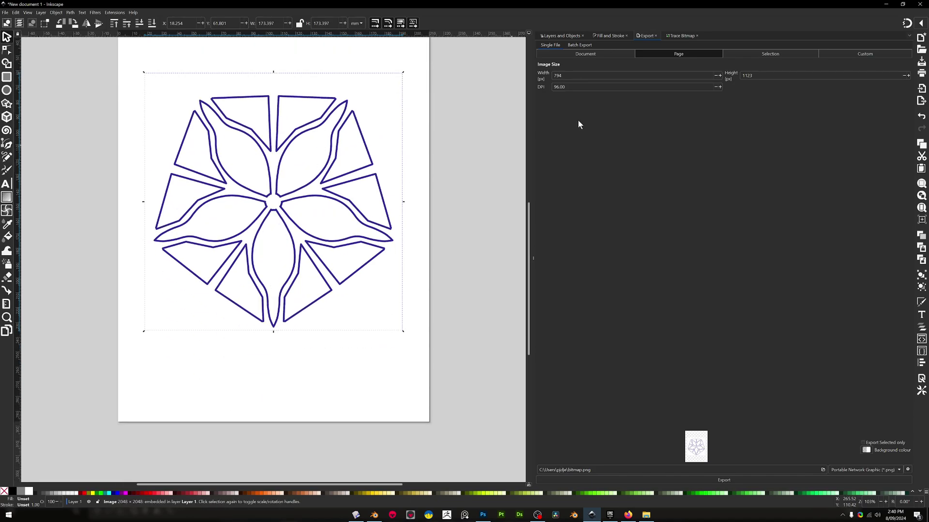
right_click(297, 140)
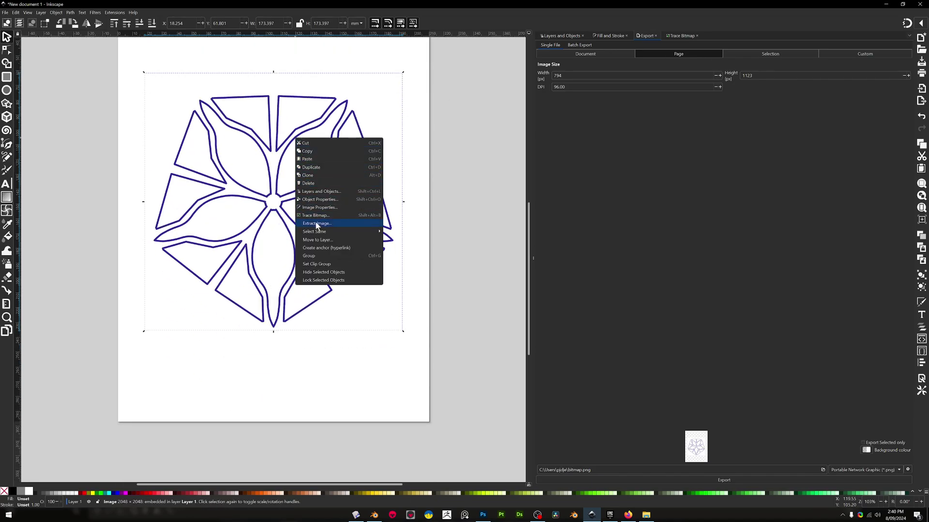
click(330, 215)
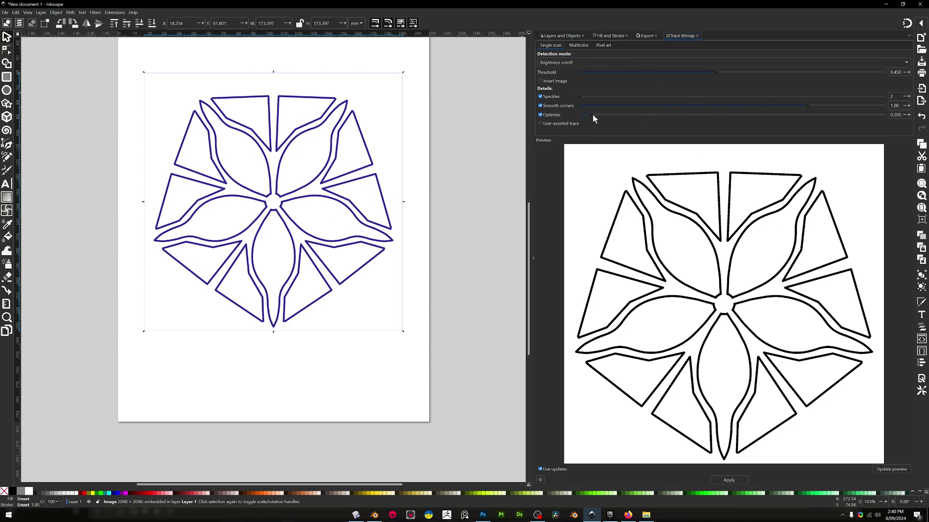
drag(591, 114, 755, 115)
click(734, 480)
- Move the original bitmap off the page to about X 366 mm, Y 76 mm, leaving the traced path in place
mouse_move(281, 161)
mouse_down()
mouse_move(568, 160)
mouse_move(368, 156)
mouse_up()
key(ctrl+z)
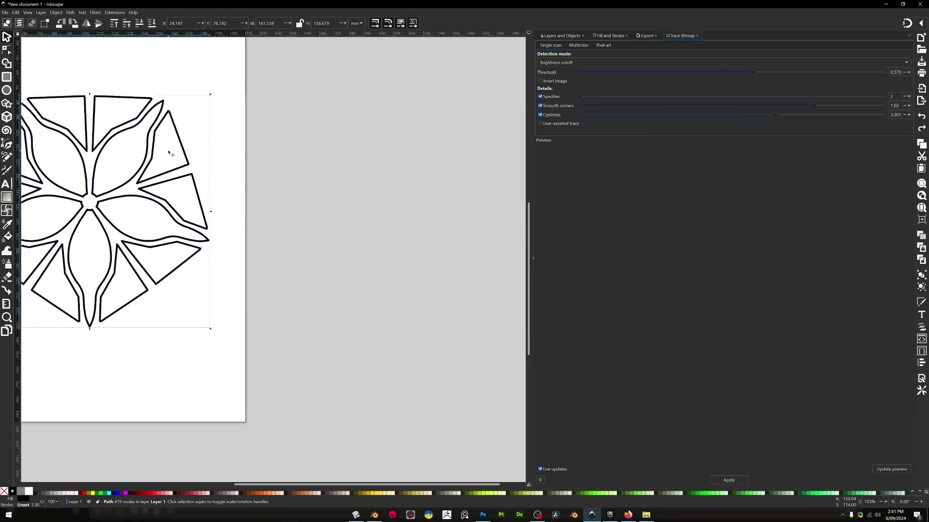
click(195, 129)
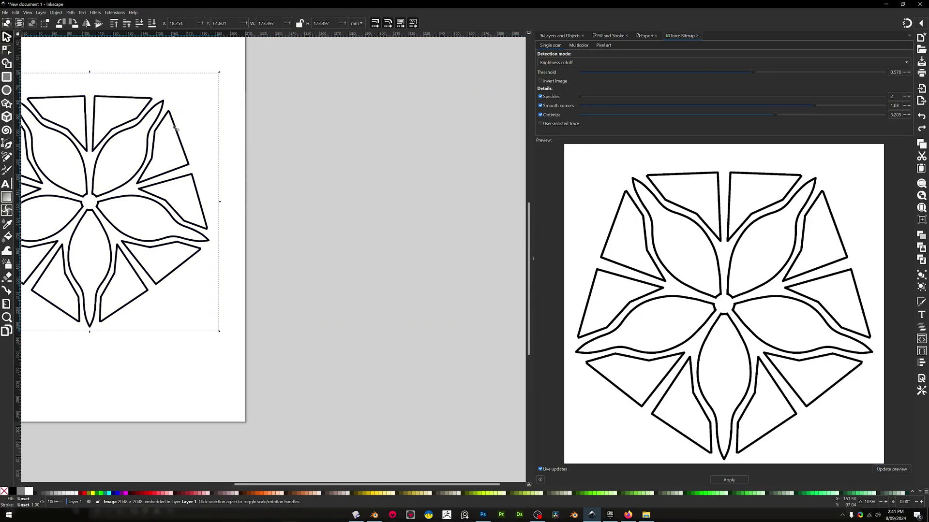
drag(175, 129, 518, 145)
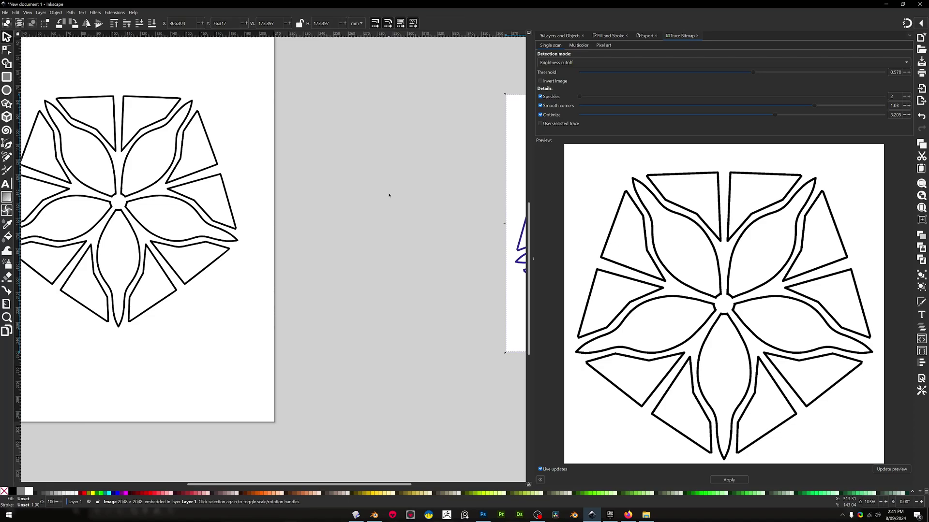
- Export the page as an Inkscape SVG file named Flower in the SVG to Plasticity folder
shift+scroll(389, 196, left, 5)
click(4, 12)
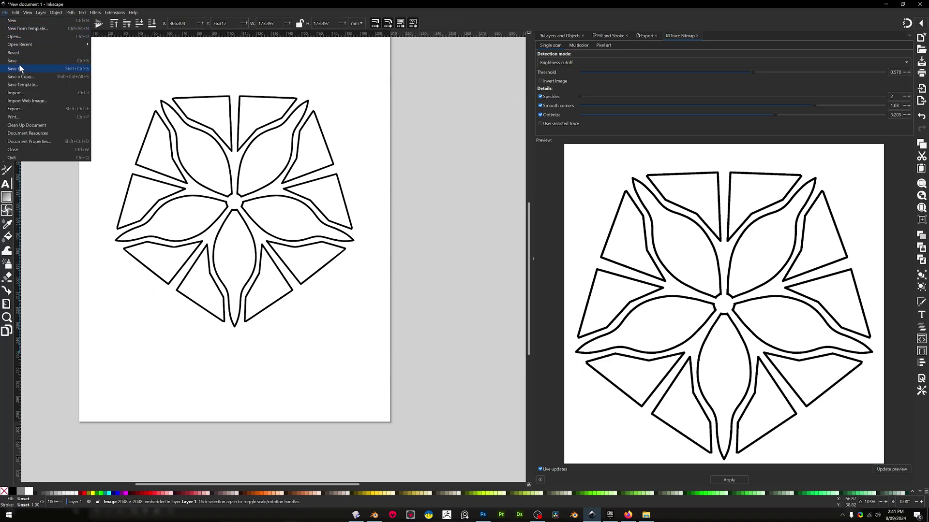
click(33, 109)
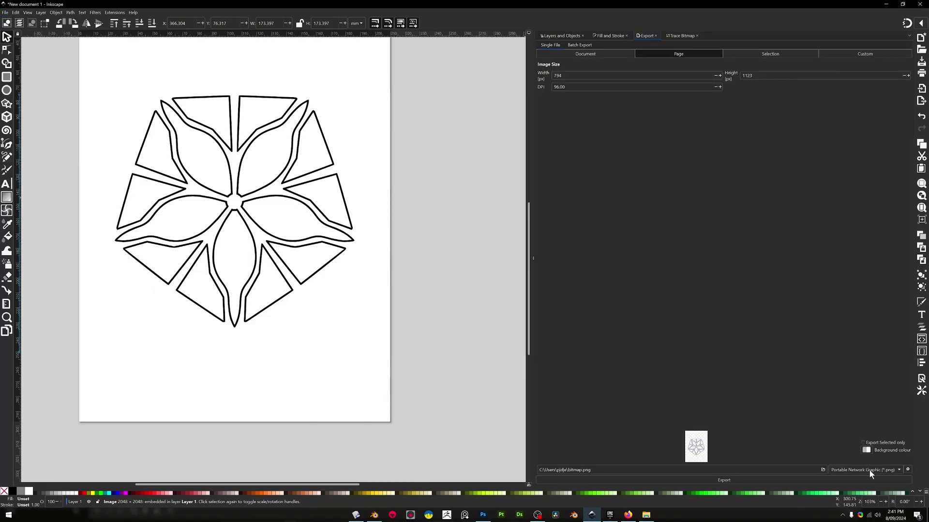
click(824, 470)
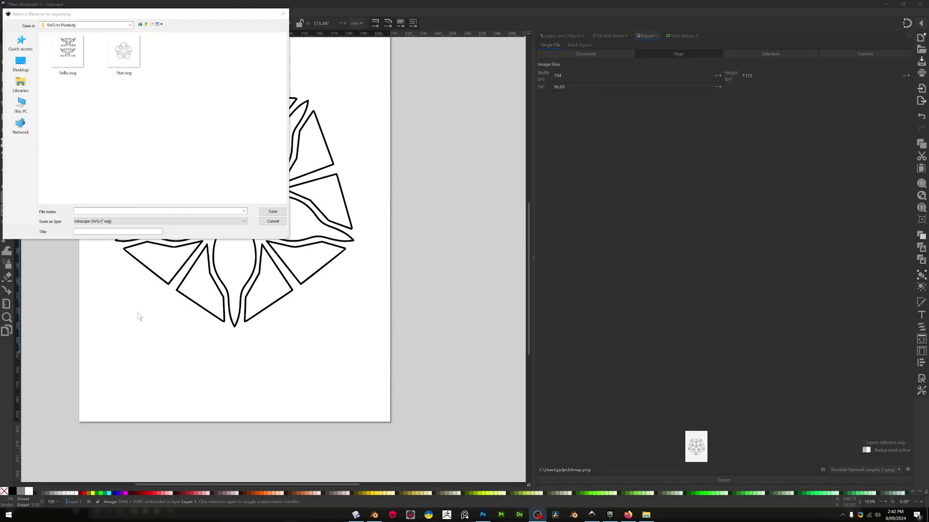
text(Flower)
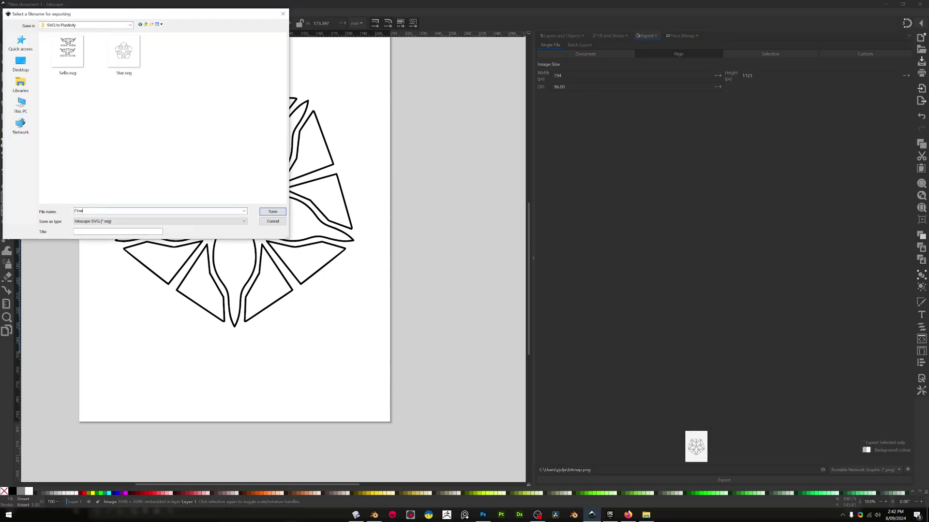
click(275, 214)
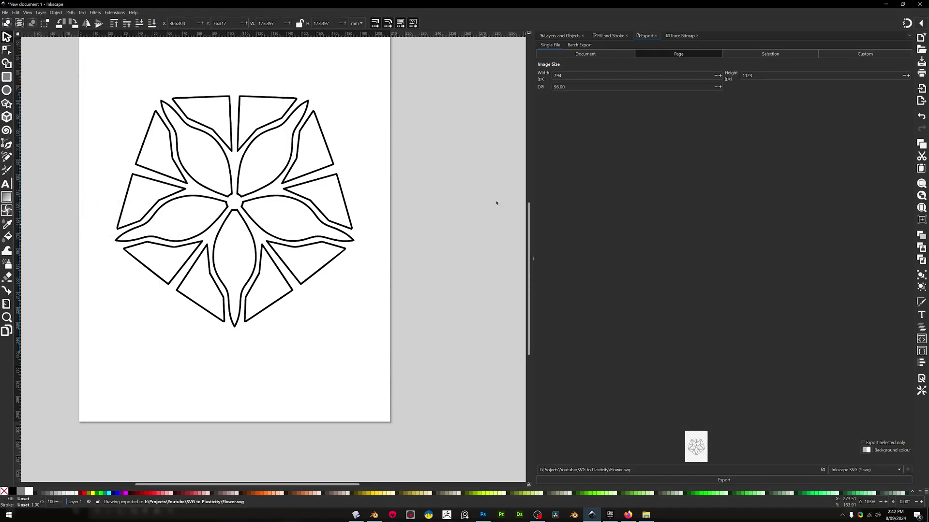
- Switch to Plasticity and import the Flower SVG curves with the unit set to cm
click(356, 514)
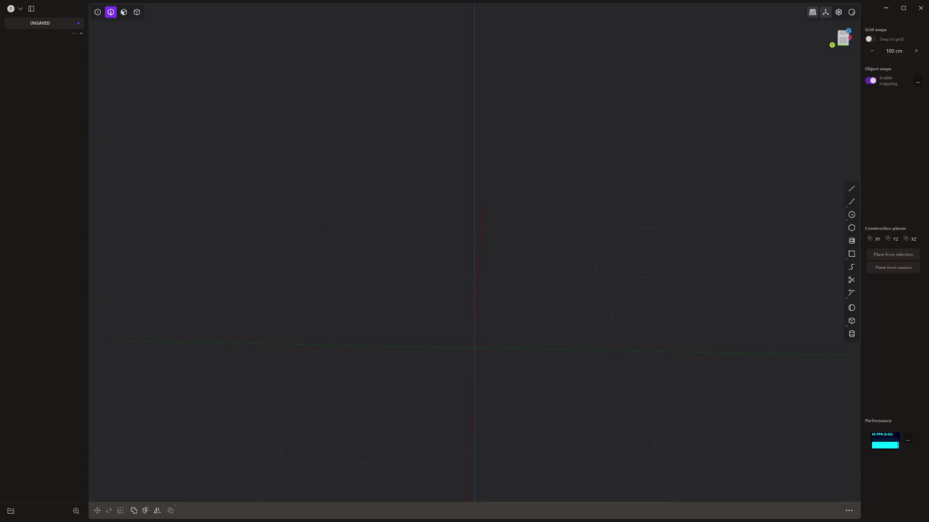
drag(539, 415, 617, 370)
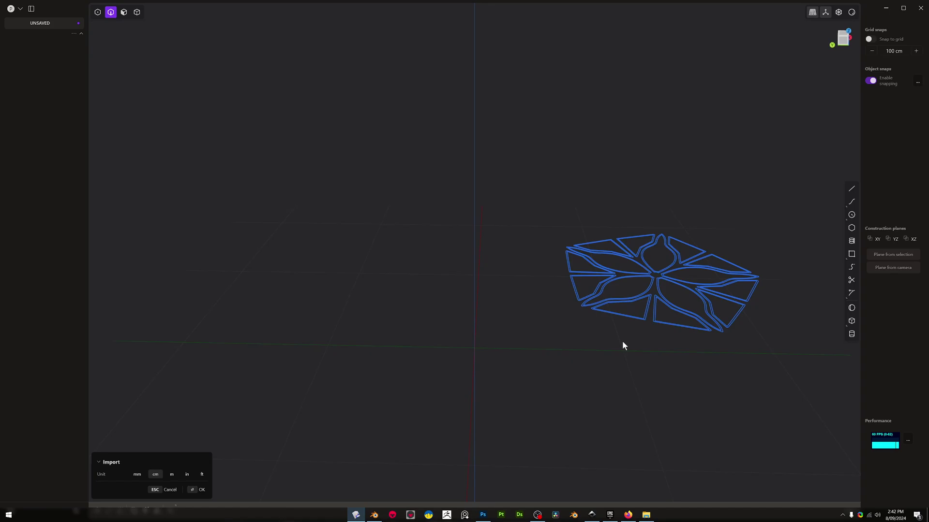
middle_drag(622, 345, 613, 367)
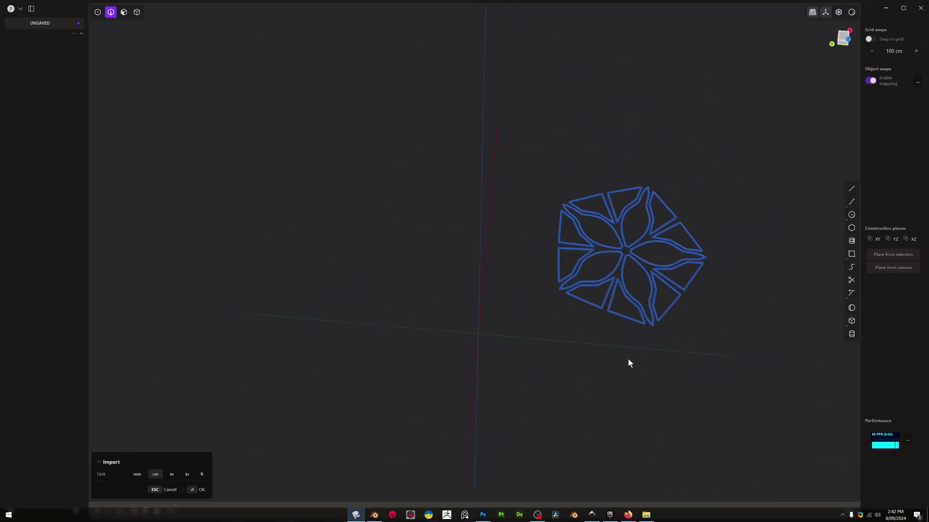
key(Return)
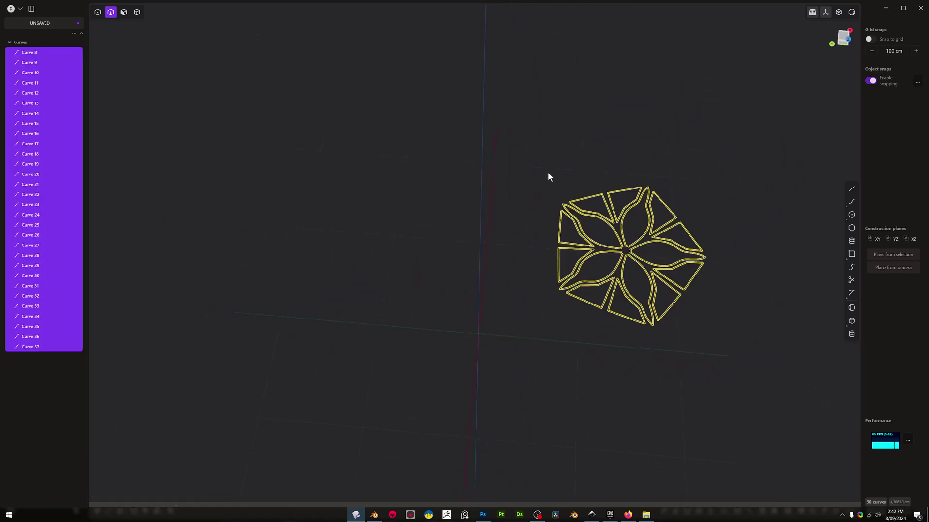
- Move all the imported flower curves onto the world origin, by about -105 cm in X and 155 cm in Y
key(g)
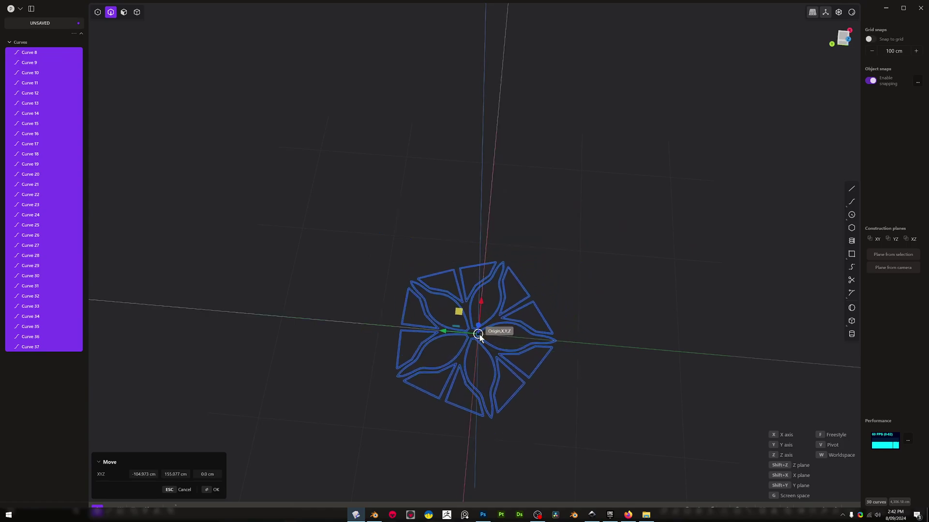
scroll(478, 337, up, 8)
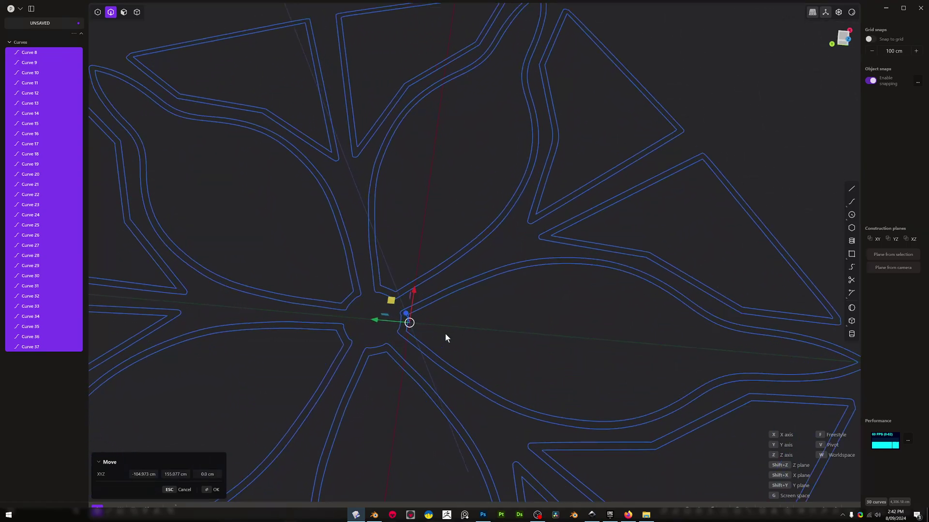
click(489, 329)
scroll(489, 324, down, 10)
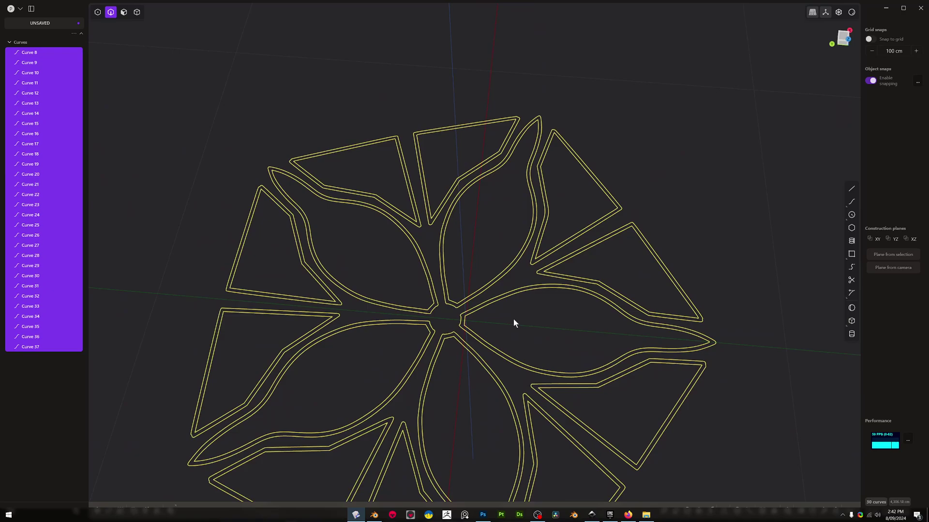
- Rotate all the flower curves 90° about the X axis so the flower stands upright in the front view
scroll(529, 318, down, 6)
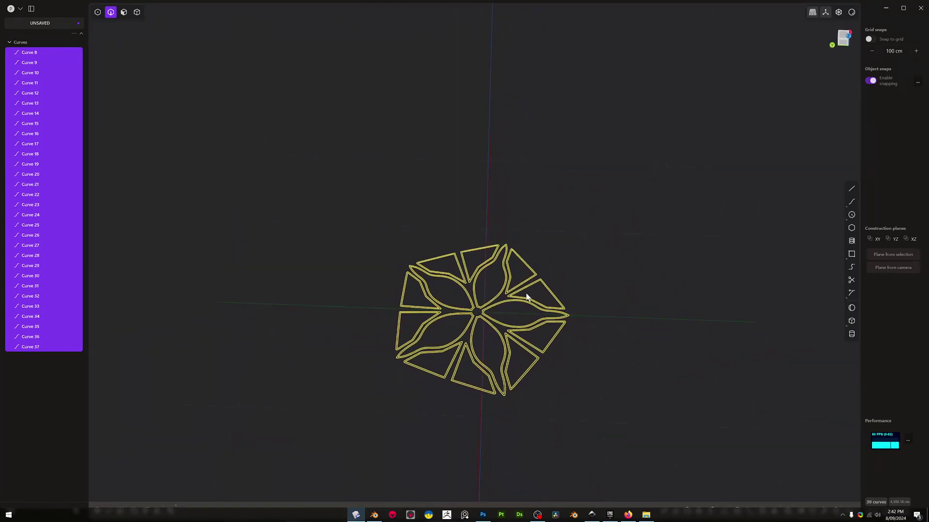
text(rx9)
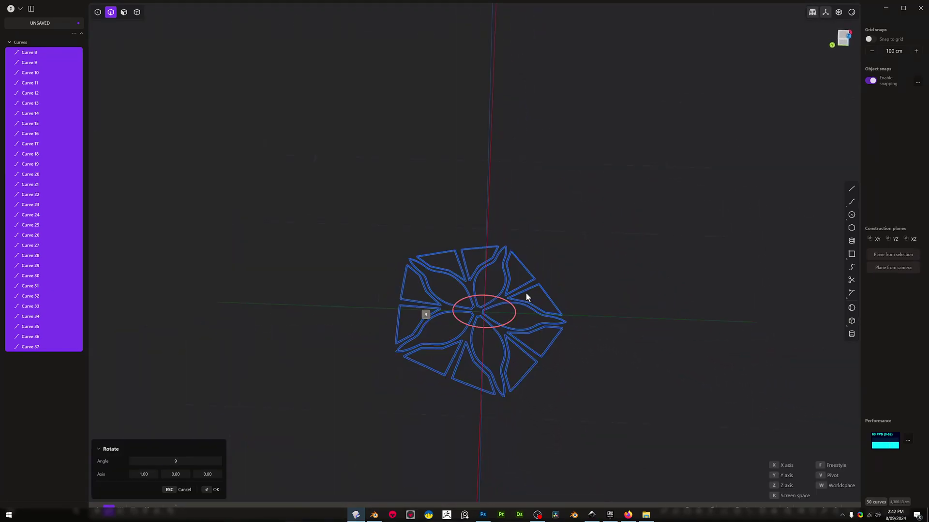
text(y)
text(x0)
key(Return)
key(KP_1)
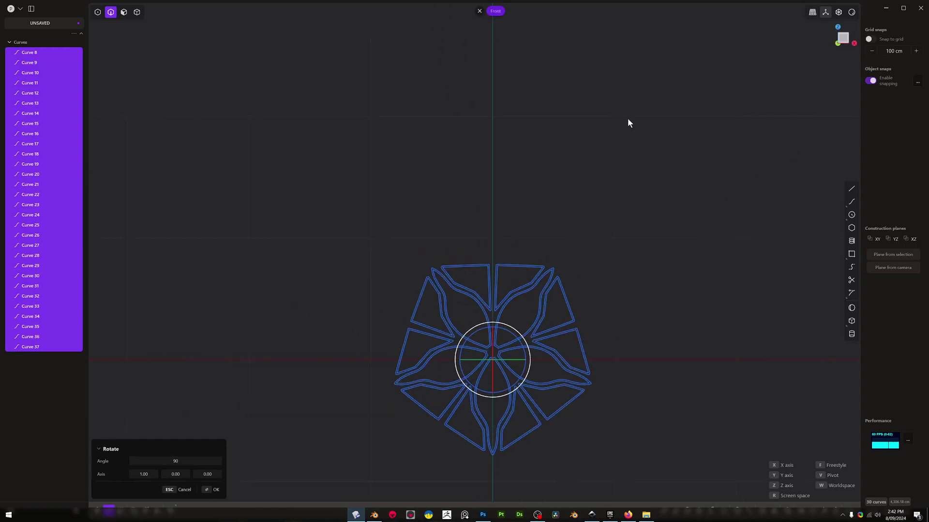
scroll(610, 218, down, 1)
scroll(597, 266, up, 2)
shift+middle_drag(557, 292, 556, 216)
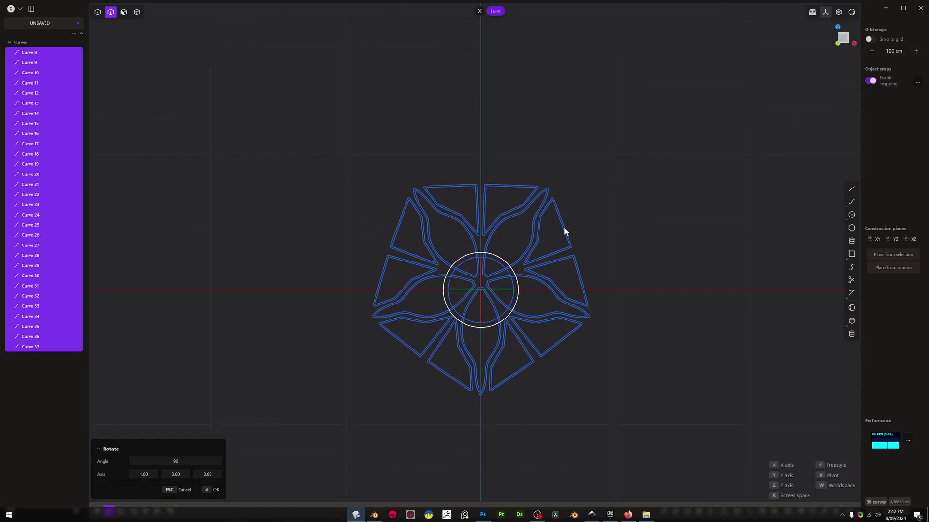
key(Return)
key(g)
key(z)
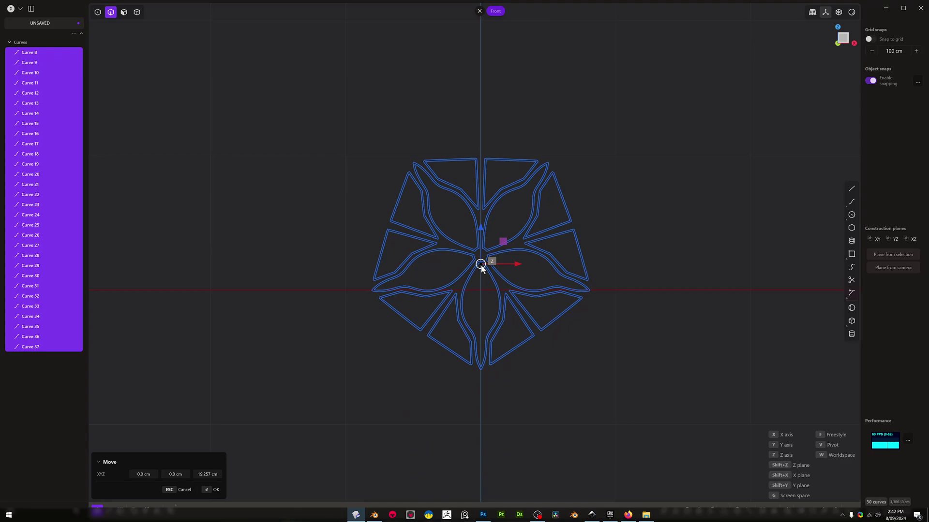
key(z)
key(Escape)
- Move all the flower curves slightly down along Z to centre the flower's hub on the origin
scroll(486, 306, up, 1)
scroll(478, 269, up, 8)
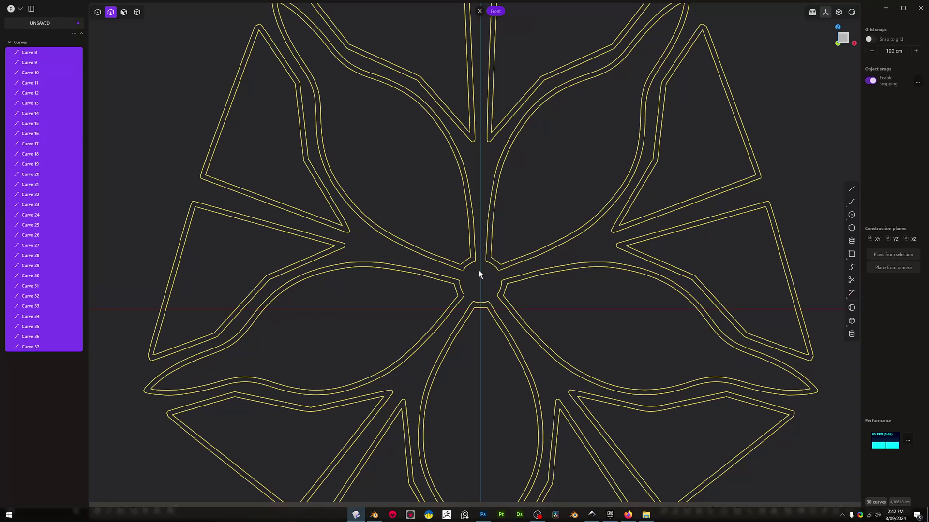
scroll(479, 278, down, 3)
key(g)
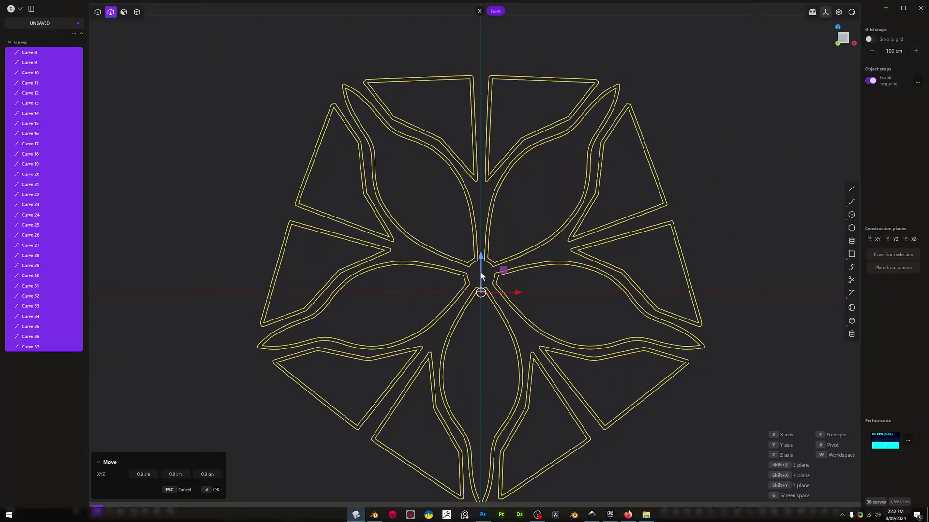
key(z)
click(481, 274)
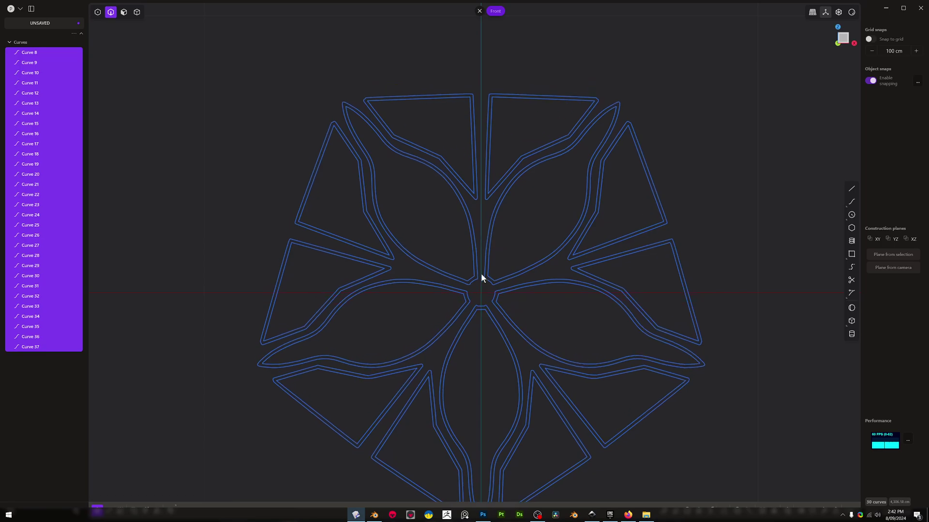
- Deselect the curves and fill the upper-right petal's inner outline with a surface using Patch hole
scroll(513, 257, down, 5)
middle_drag(532, 258, 477, 279)
scroll(531, 252, up, 3)
middle_drag(543, 255, 540, 255)
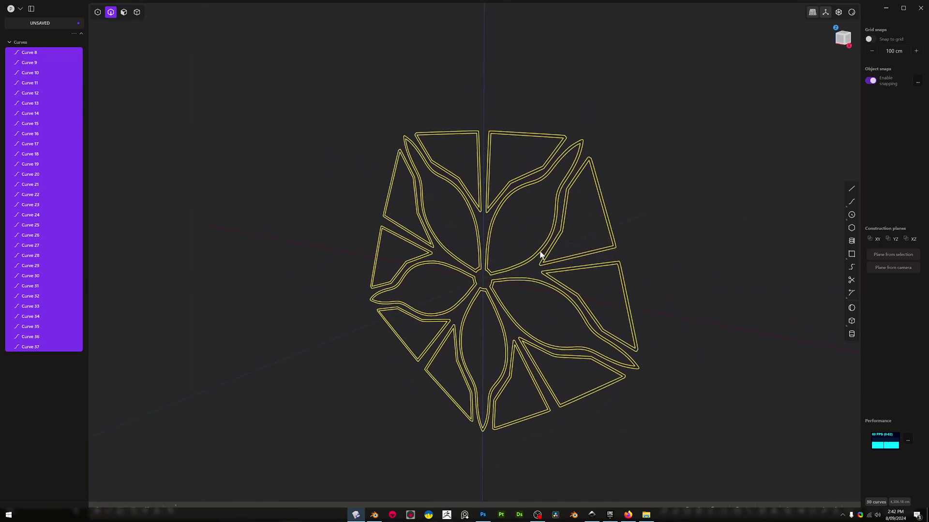
scroll(588, 200, up, 2)
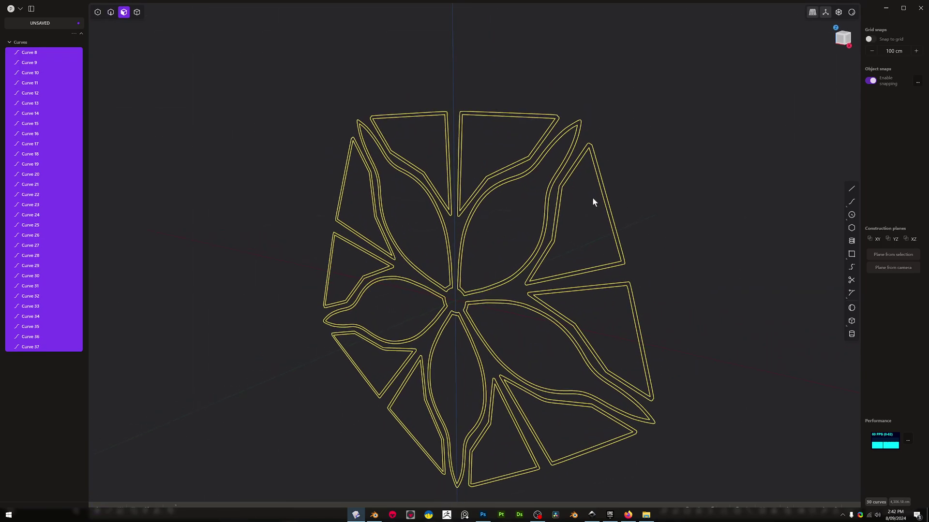
key(Escape)
middle_drag(502, 209, 518, 207)
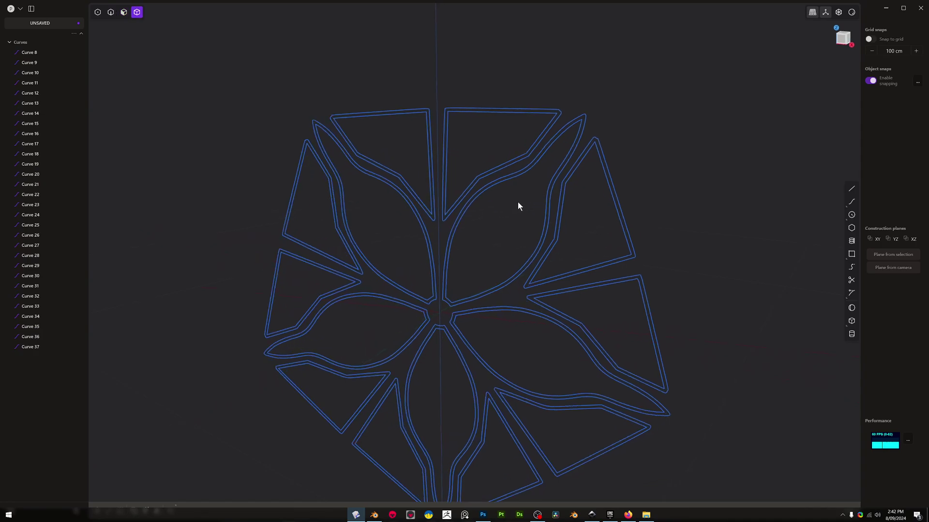
scroll(500, 196, up, 10)
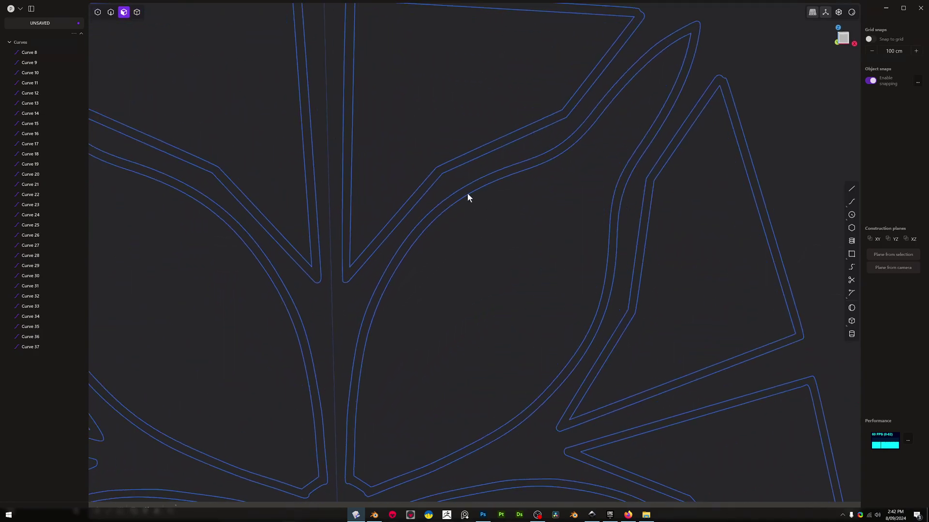
key(2)
click(473, 194)
scroll(473, 194, down, 2)
key(shift+p)
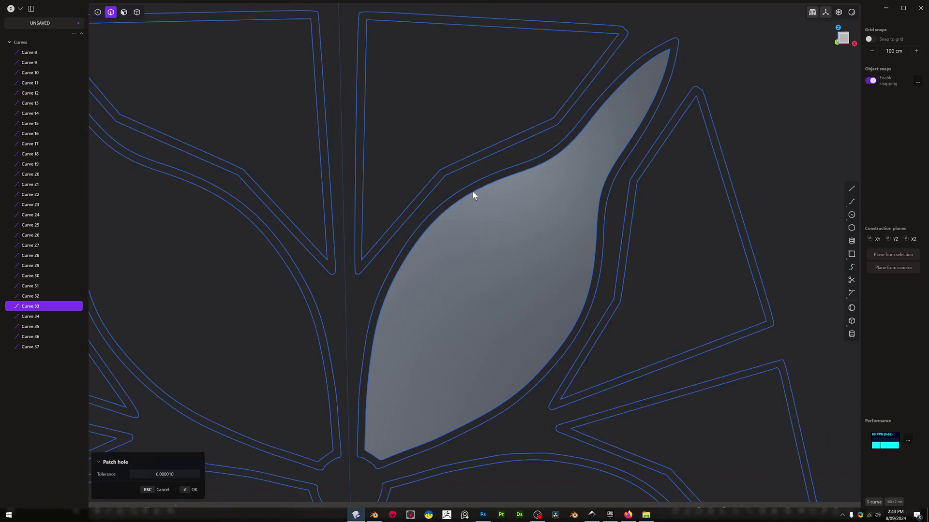
middle_drag(473, 194, 441, 213)
right_click(441, 213)
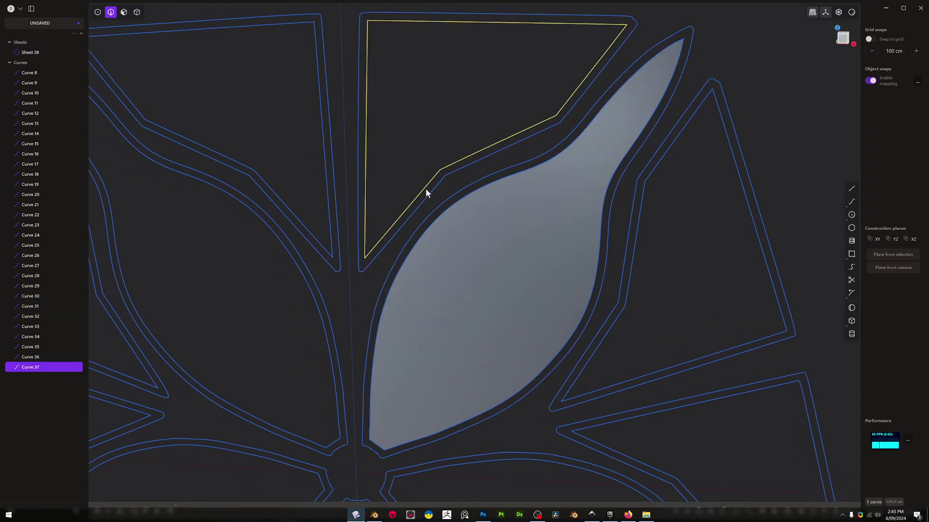
- Patch the inner outlines of the three upper outer segments on the flower's right half
key(shift+f)
middle_drag(385, 198, 327, 198)
scroll(327, 197, down, 3)
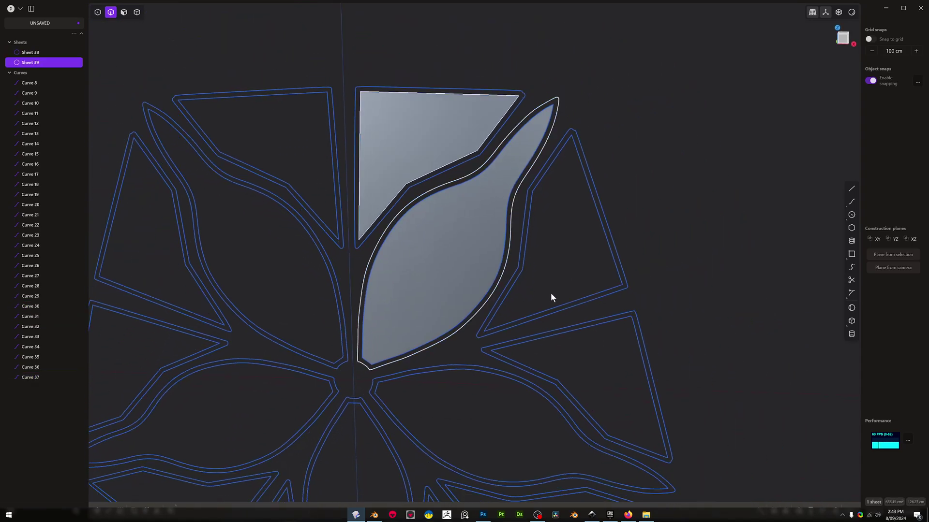
click(532, 265)
key(shift+f)
middle_drag(532, 264, 501, 358)
click(544, 330)
key(shift+f)
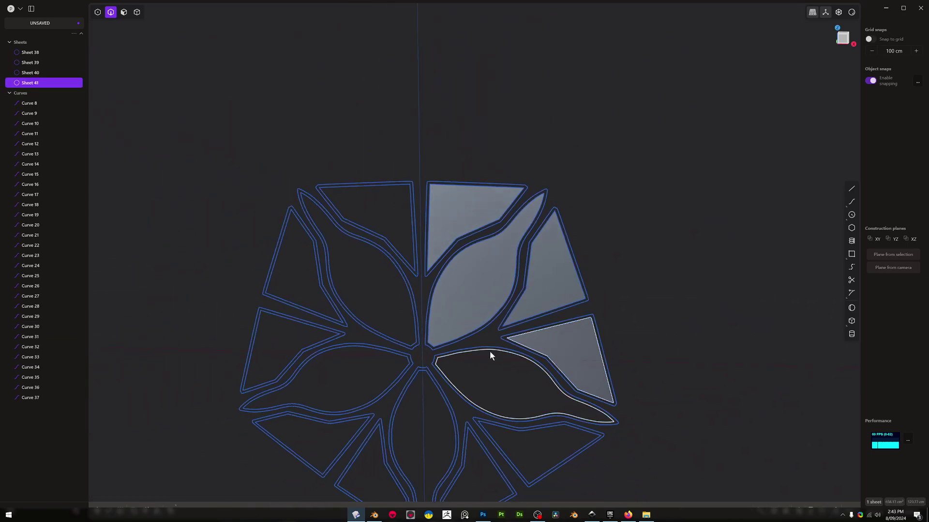
- Patch the inner outlines of the lower-right petal, the two lower-right outer segments and the bottom petal
click(490, 350)
key(shift+f)
click(516, 431)
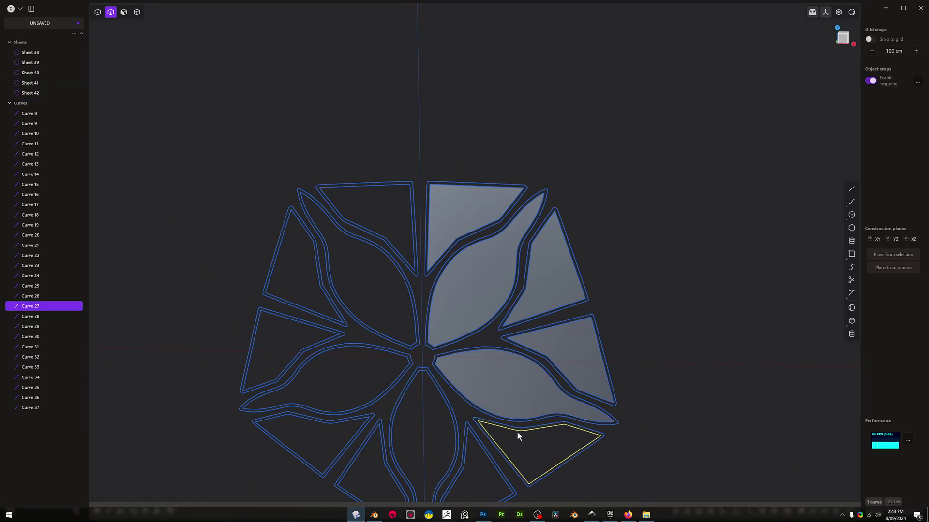
key(shift+f)
click(476, 436)
key(shift+f)
scroll(476, 435, down, 3)
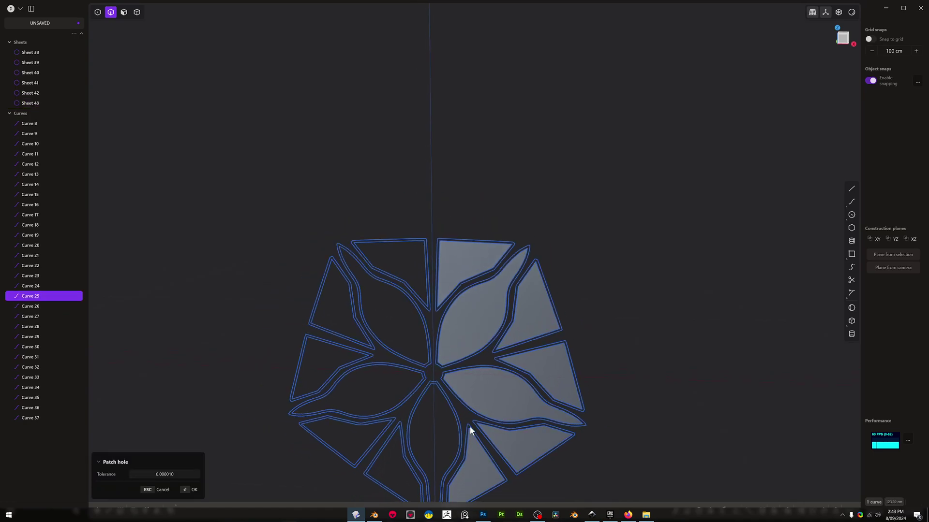
key(Return)
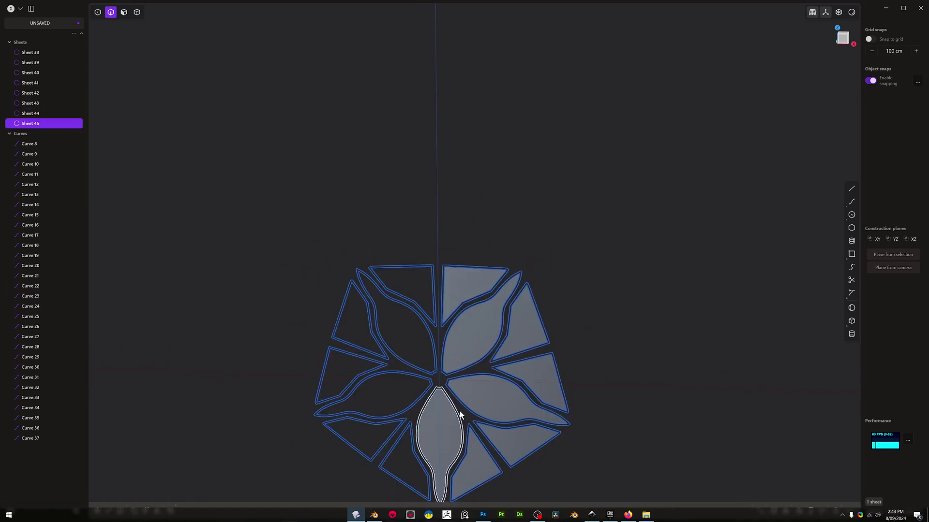
- Select the seven sheets of the right half, excluding the bottom petal, and mirror them across the centre along X
scroll(461, 415, down, 2)
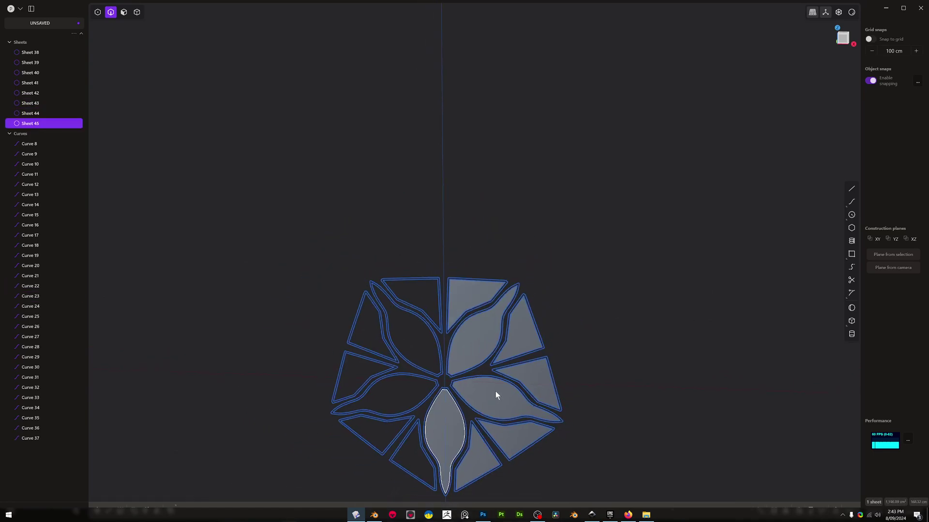
key(4)
click(473, 296)
shift+click(507, 338)
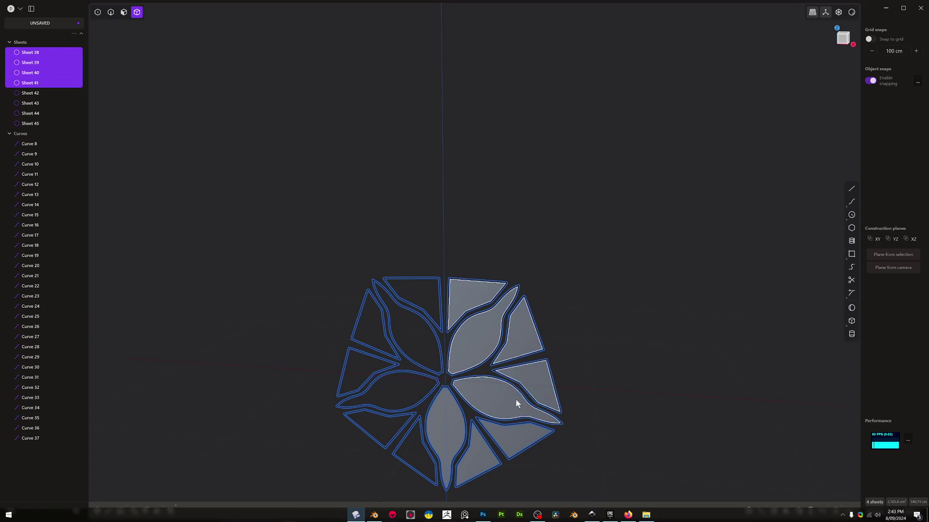
shift+click(481, 455)
key(alt+x)
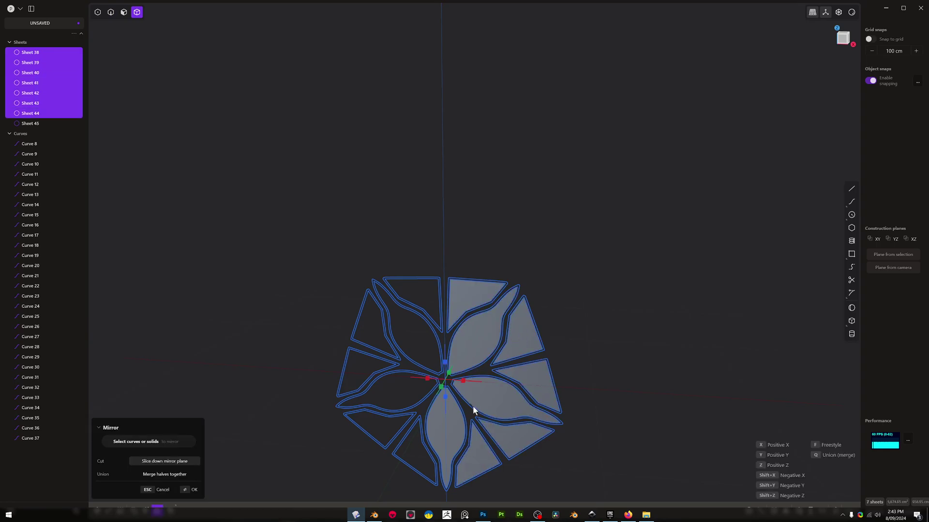
click(464, 379)
key(Return)
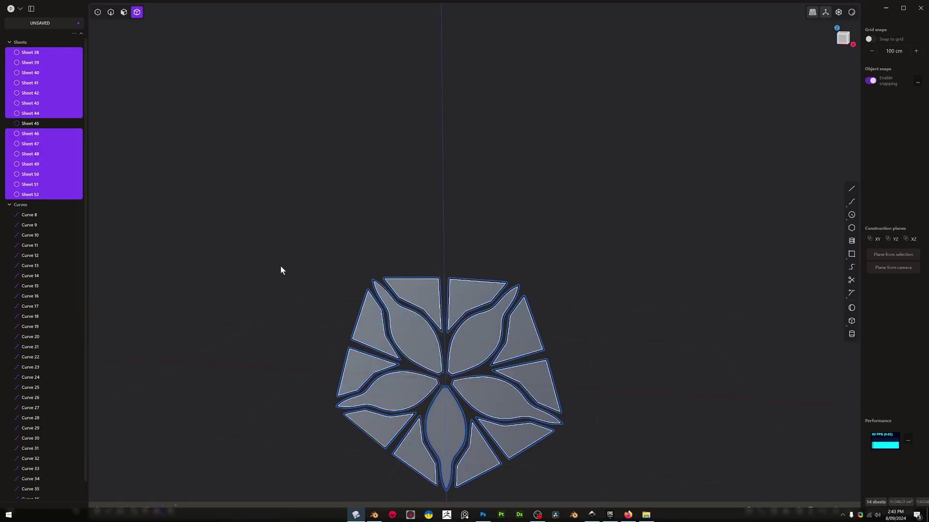
- Select all the imported curves and hide them so only the sheets show
click(38, 207)
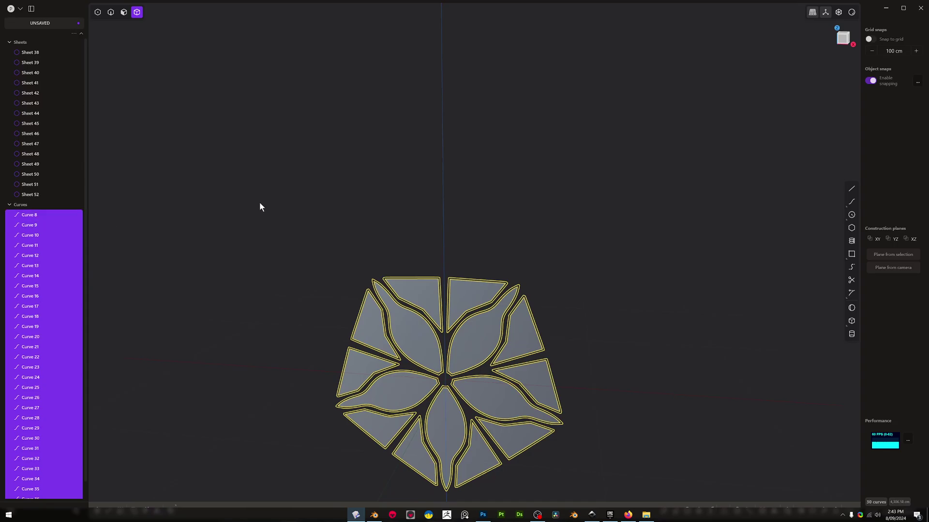
key(h)
middle_drag(439, 279, 358, 312)
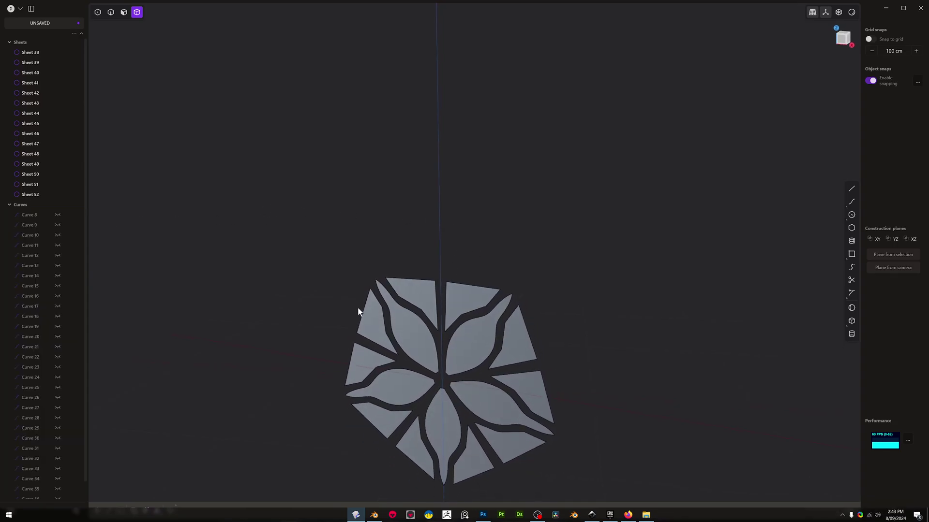
- Select the faces of all fifteen flower sheets and extrude them together into thick solid blocks
click(416, 288)
key(o)
shift+click(410, 337)
shift+click(474, 307)
shift+click(481, 337)
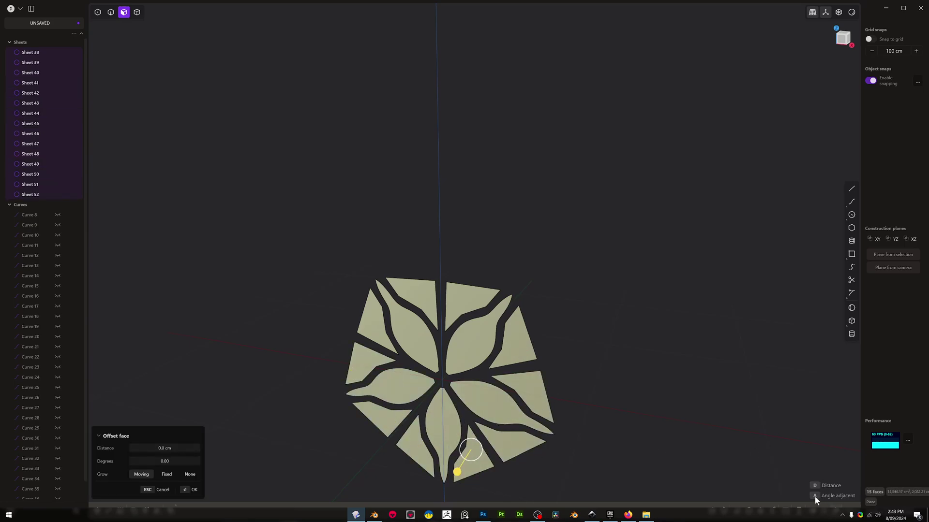
click(356, 515)
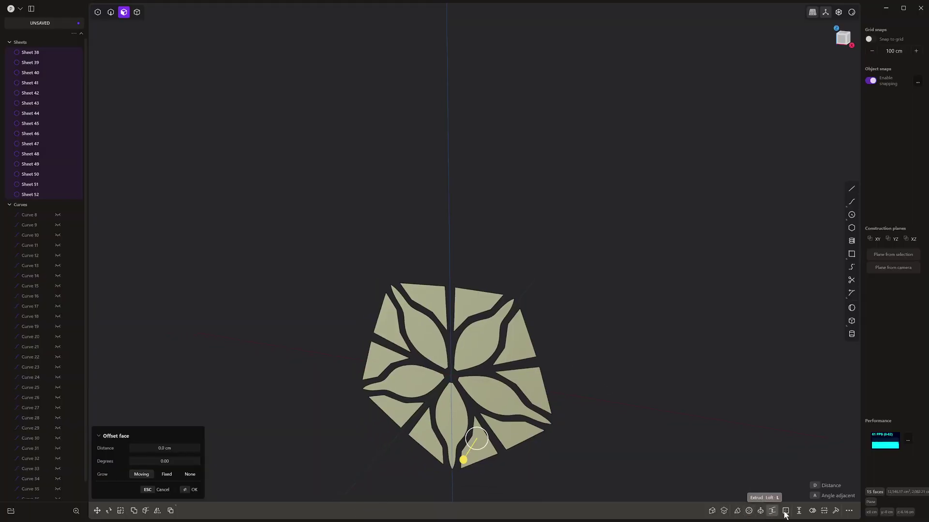
drag(416, 289, 435, 283)
right_click(434, 283)
scroll(512, 278, up, 3)
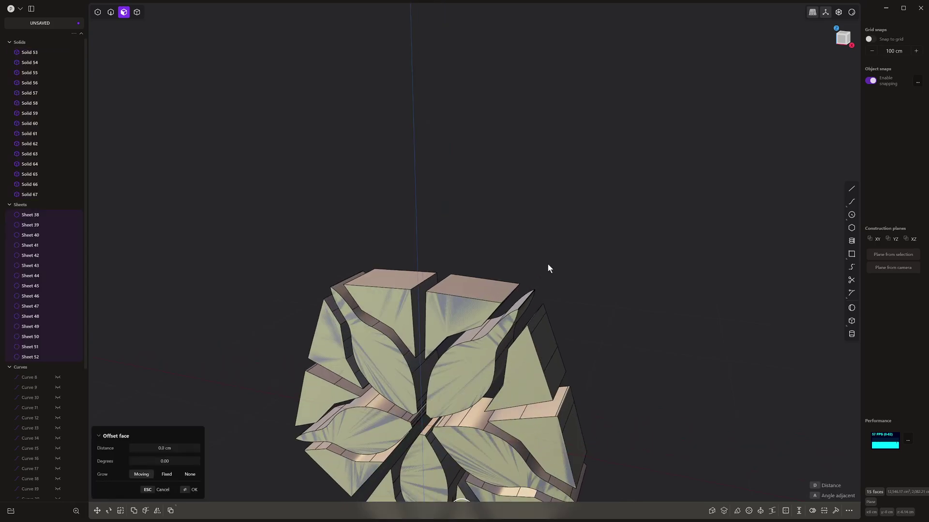
- Clear the face selection and hide all the source sheets, leaving only the extruded solids
key(Escape)
key(Escape)
middle_drag(202, 230, 310, 295)
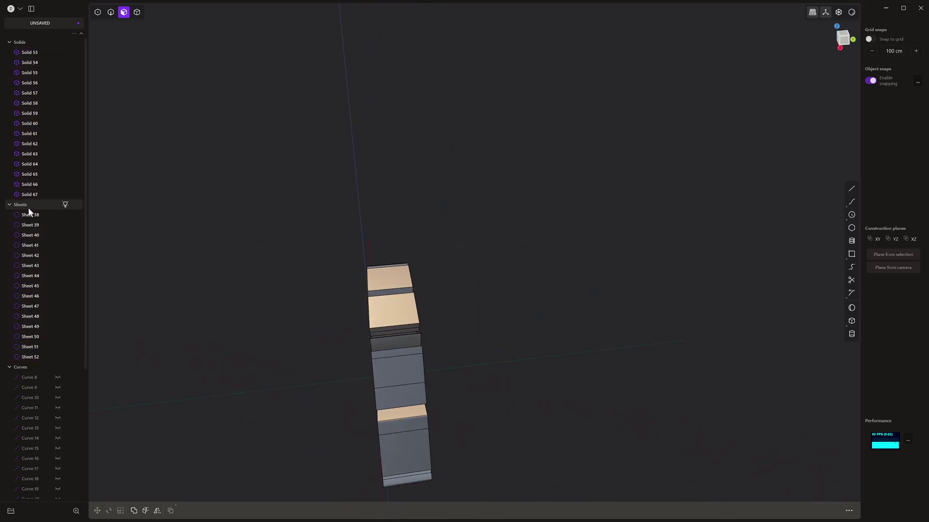
click(44, 204)
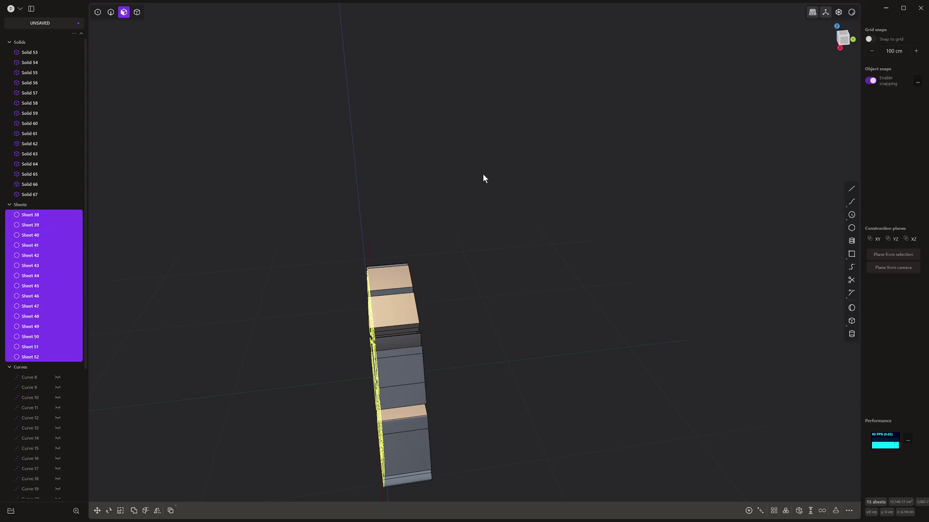
key(h)
middle_drag(363, 356, 428, 323)
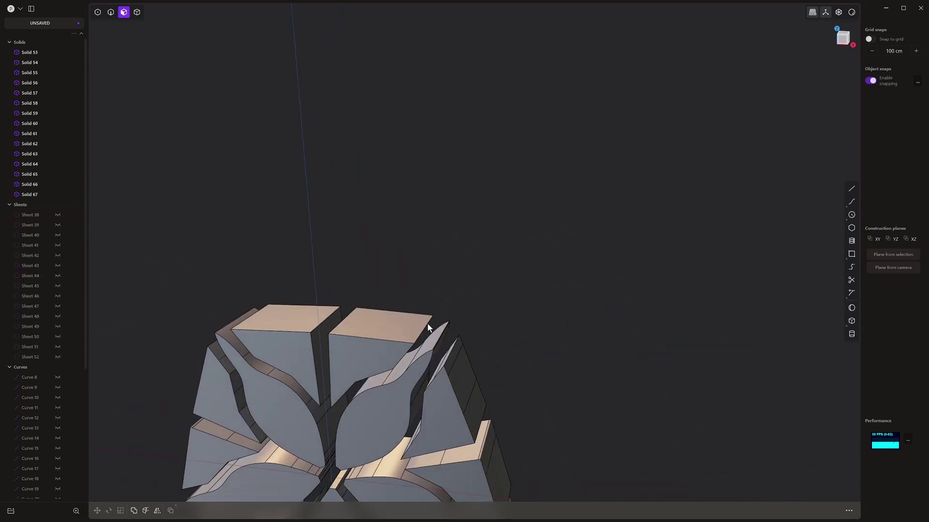
key(2)
click(423, 330)
key(f)
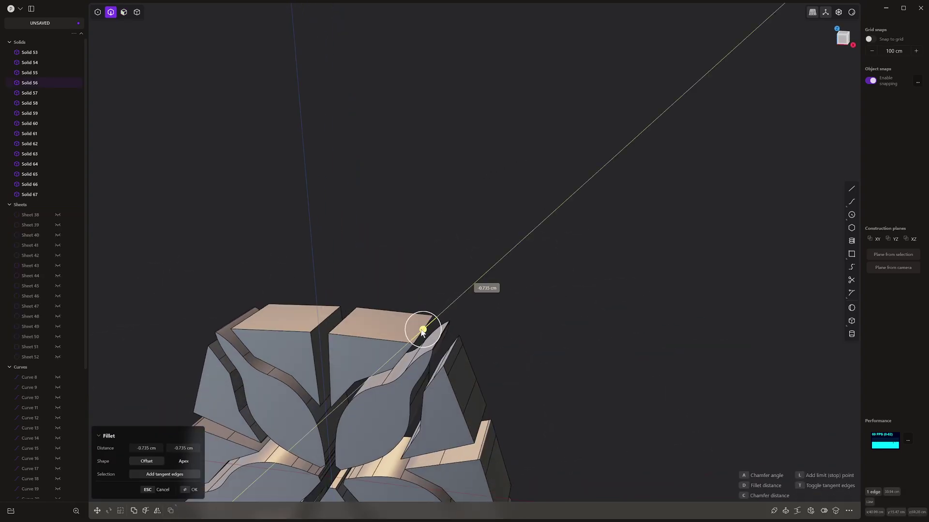
drag(422, 331, 425, 327)
key(Escape)
- Examine the extruded flower solids from the front and back, checking their edges and the gaps between segments
scroll(426, 327, down, 3)
shift+middle_drag(426, 327, 443, 264)
scroll(481, 251, up, 8)
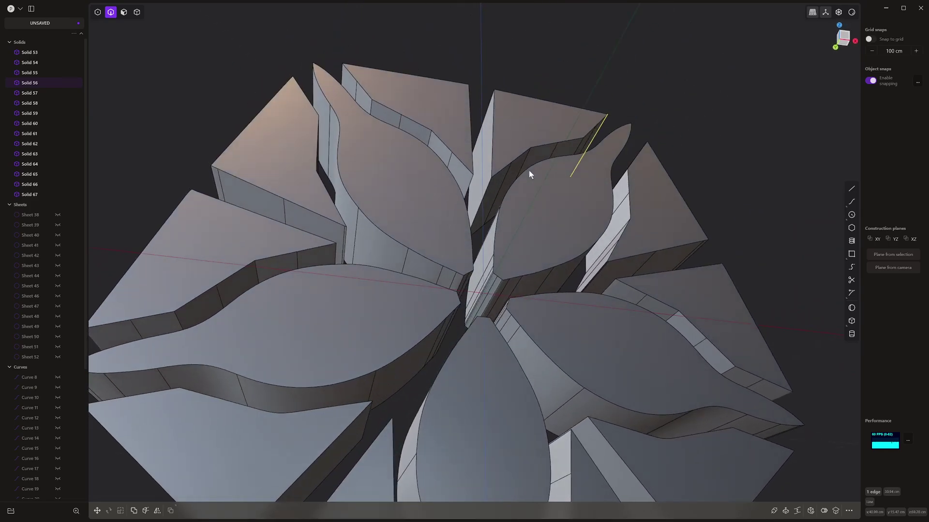
scroll(529, 170, down, 8)
middle_drag(556, 182, 510, 179)
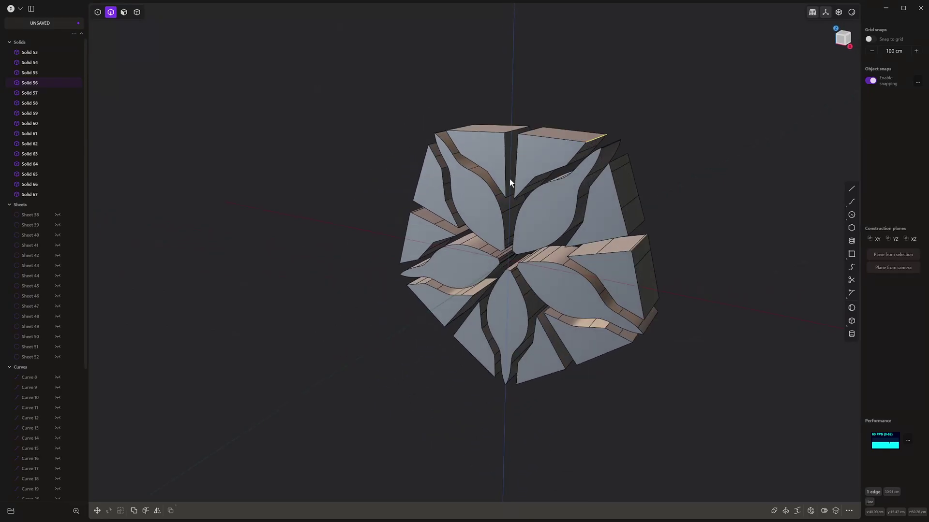
scroll(537, 166, up, 6)
middle_drag(618, 144, 257, 165)
scroll(350, 190, down, 3)
middle_drag(350, 193, 284, 203)
click(532, 136)
scroll(198, 178, up, 3)
scroll(266, 222, up, 3)
scroll(388, 215, down, 5)
- Create a large upright cylinder at the flower solids and move it along Y so they still intersect its side
middle_drag(388, 215, 807, 369)
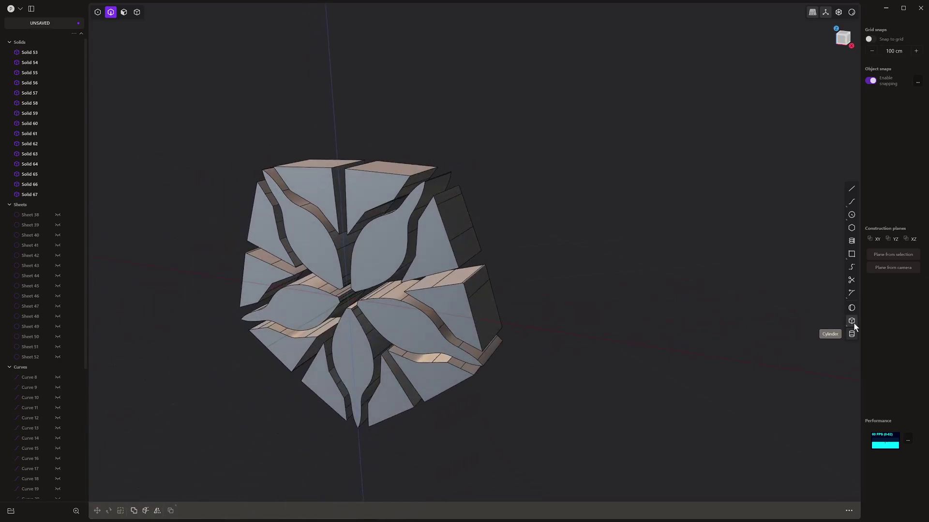
middle_drag(705, 310, 576, 321)
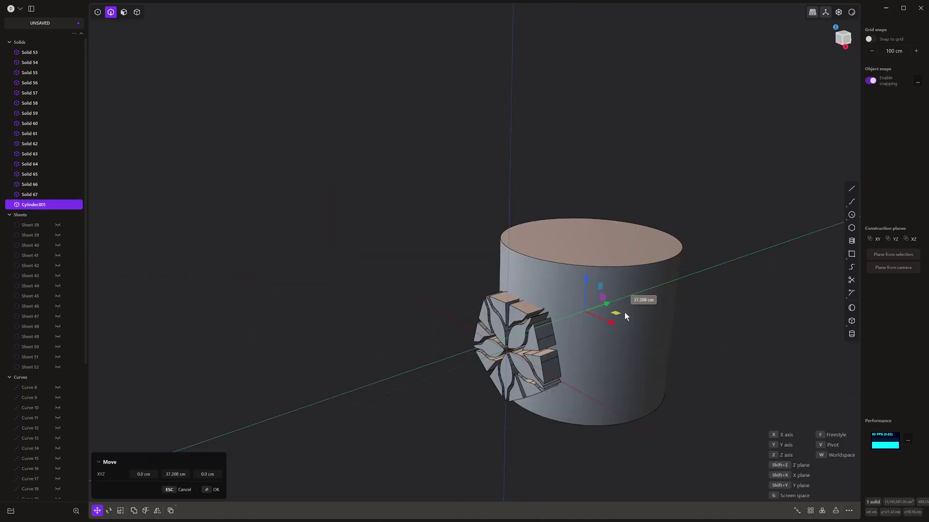
click(616, 318)
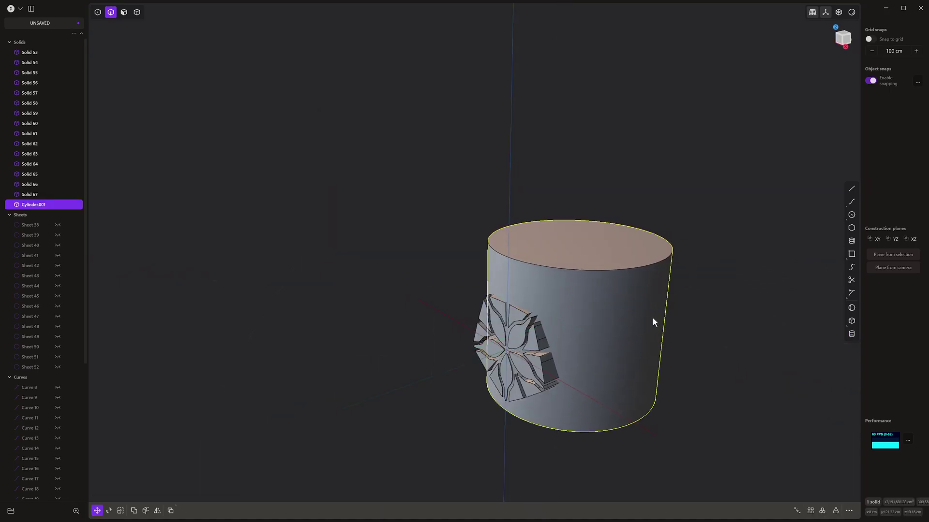
- Cut the flower pattern into the cylinder's side with a Boolean difference, using all fifteen flower solids as tools
key(q)
drag(376, 241, 634, 465)
middle_drag(634, 464, 669, 361)
right_click(630, 425)
scroll(567, 440, up, 4)
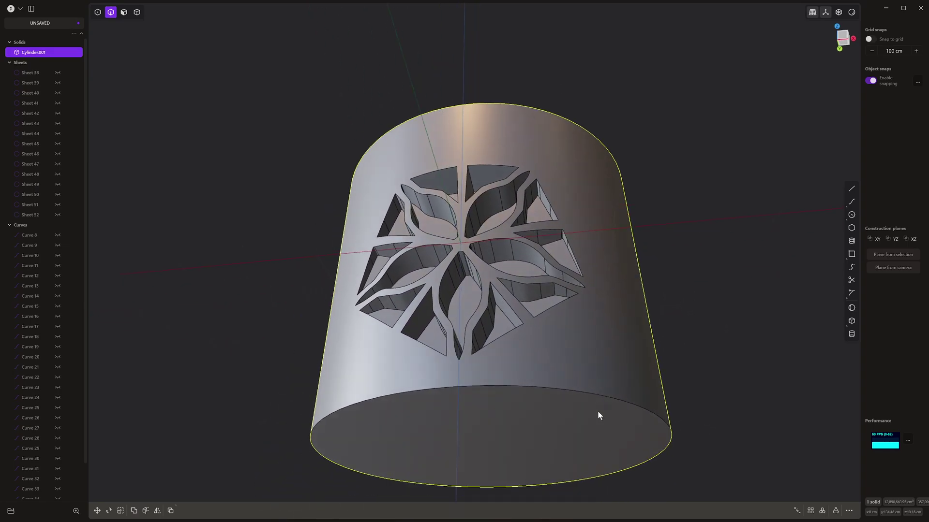